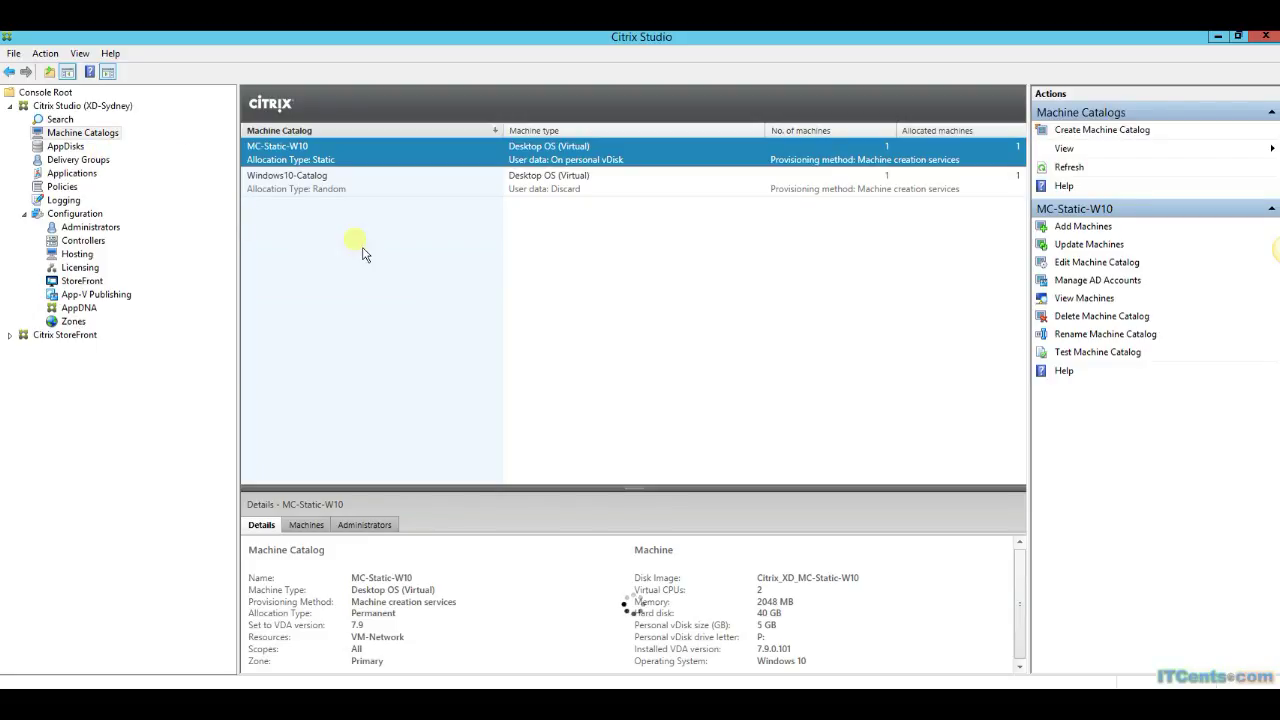
Step: Review the Windows10-Catalog machine catalog and the VDI-Windows10 delivery group
left_click(366, 196)
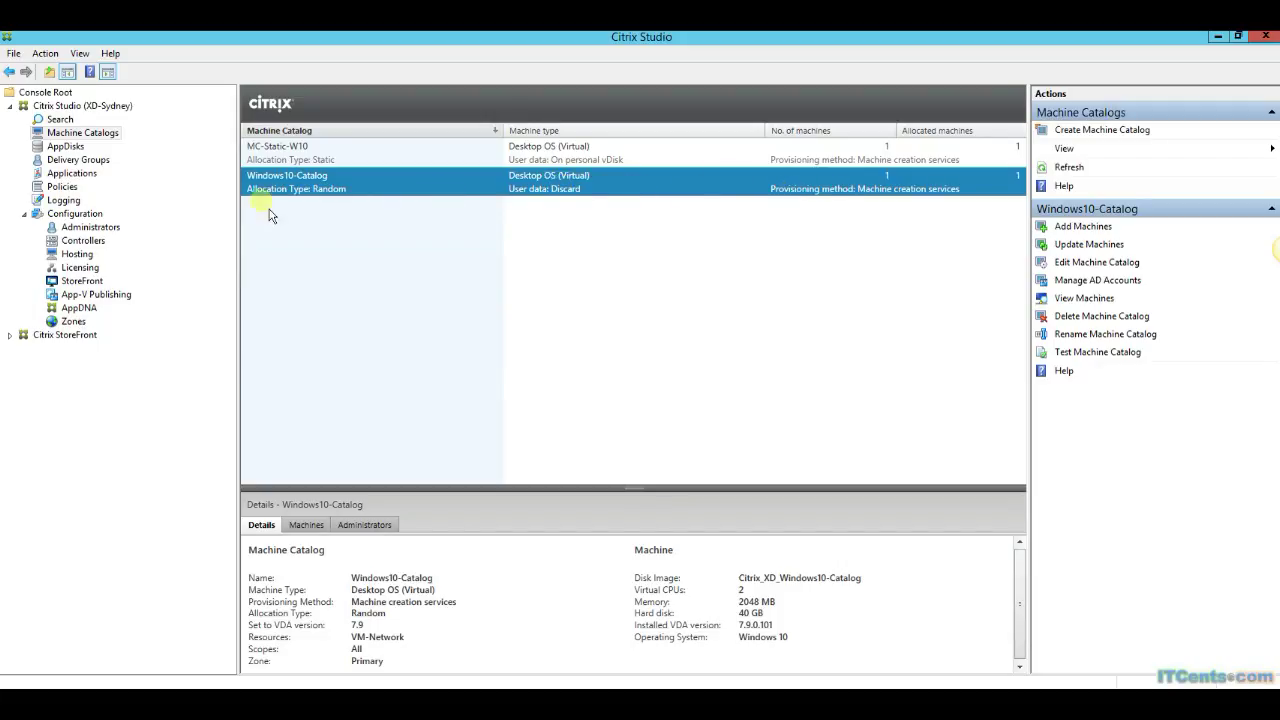
left_click(88, 161)
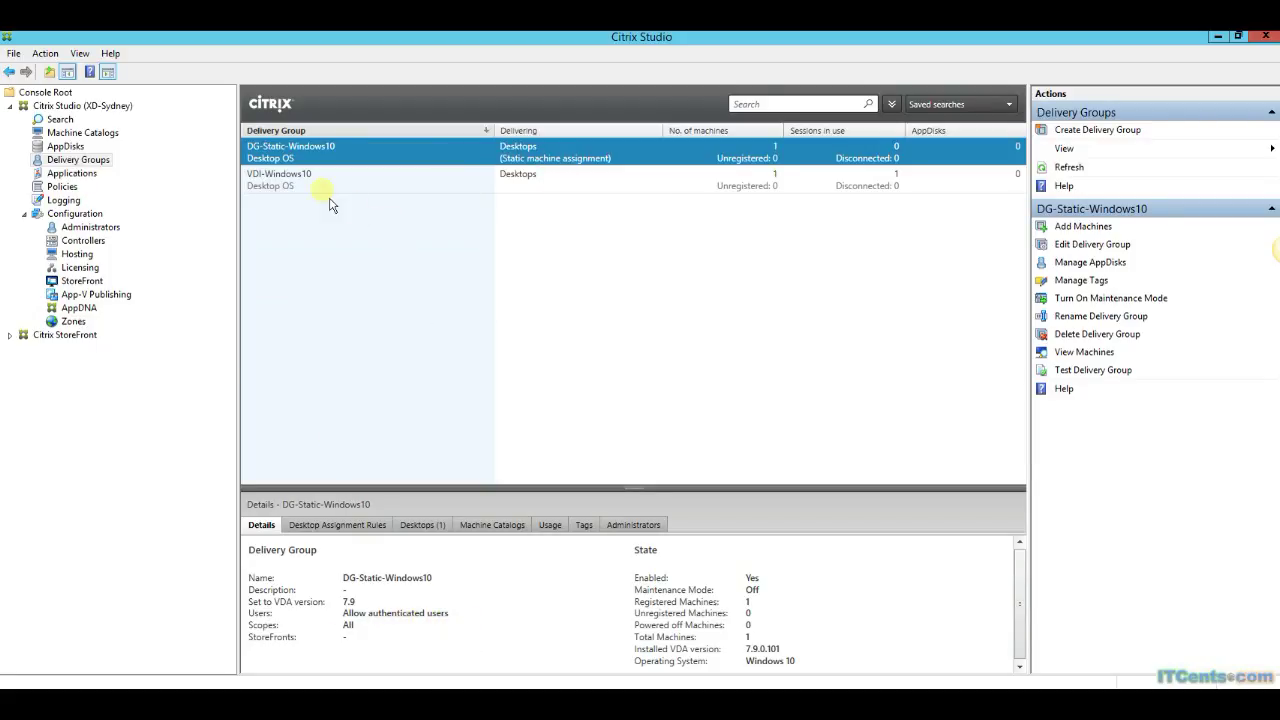
left_click(458, 184)
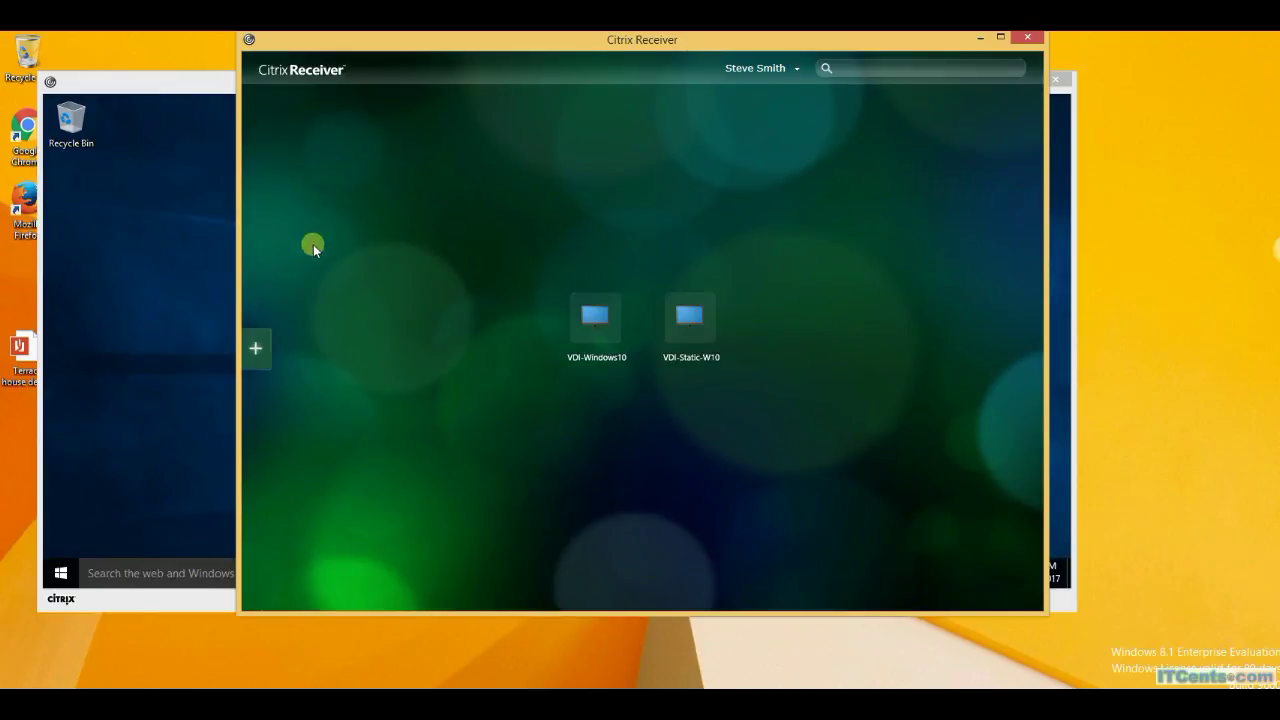
Step: Switch to the VDI-Windows10 desktop, dismiss the Citrix Receiver Add Account prompt, and look through all installed apps
left_click(194, 233)
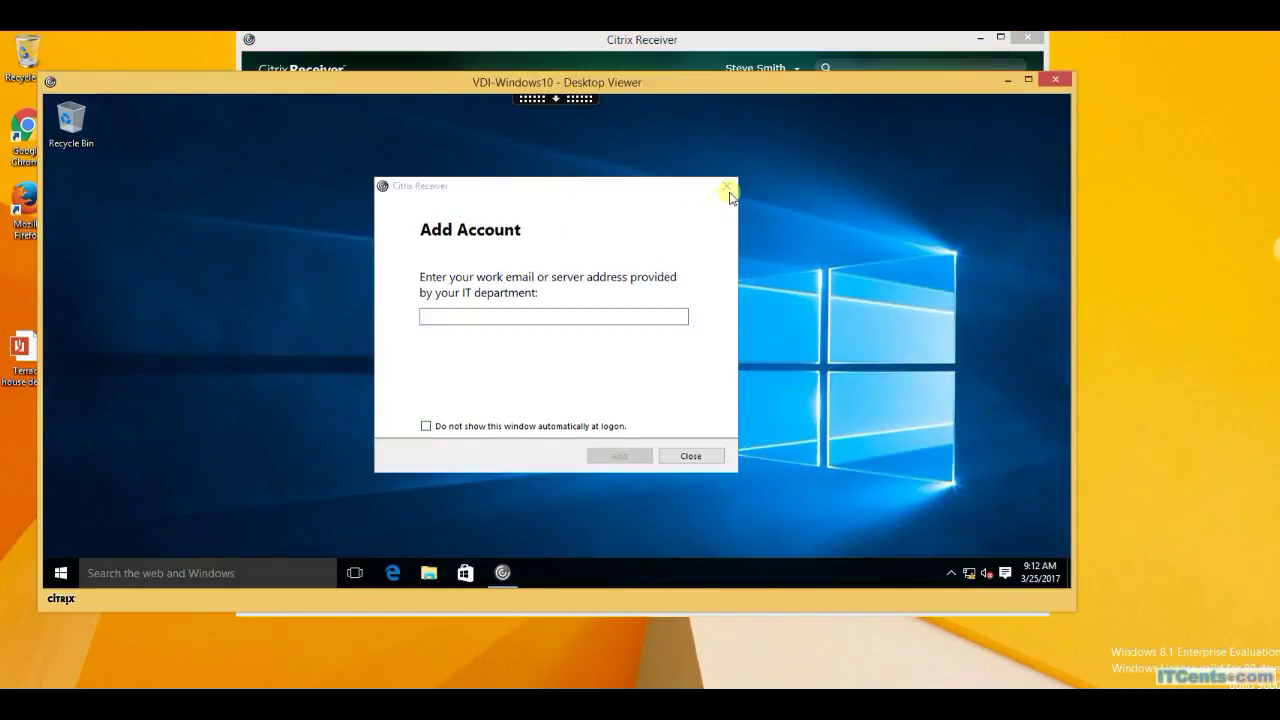
left_click(728, 187)
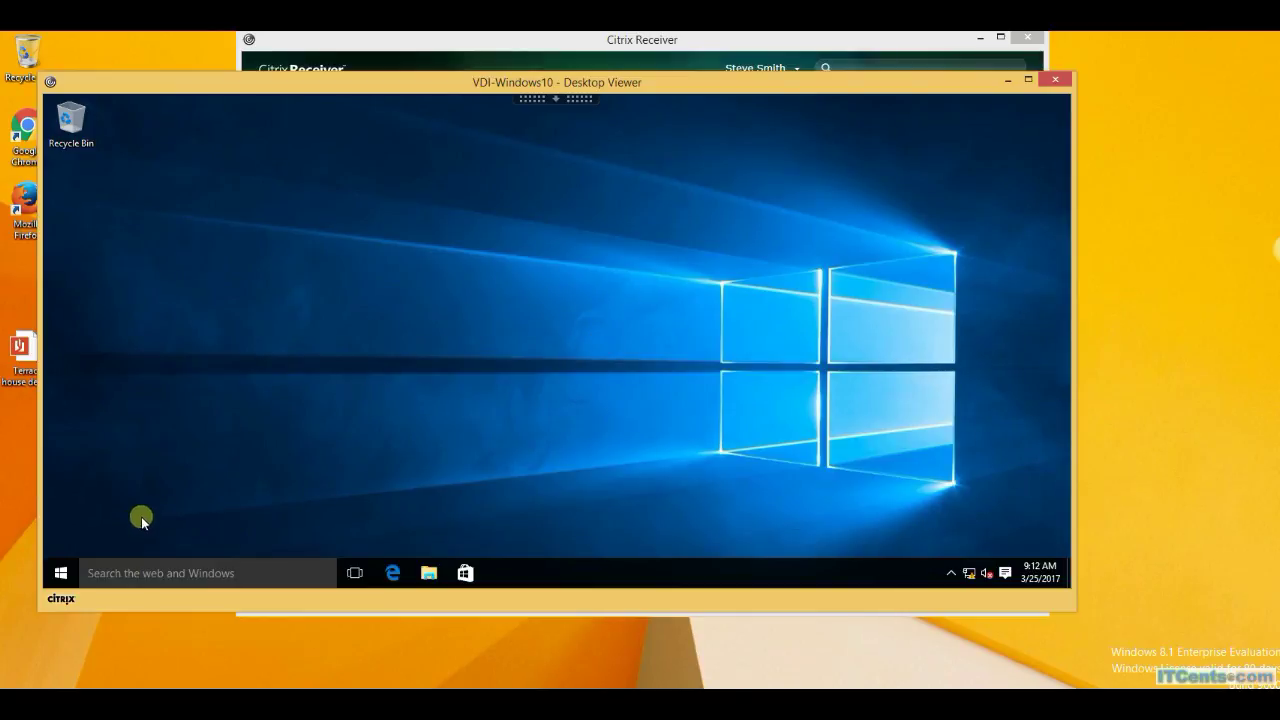
left_click(62, 572)
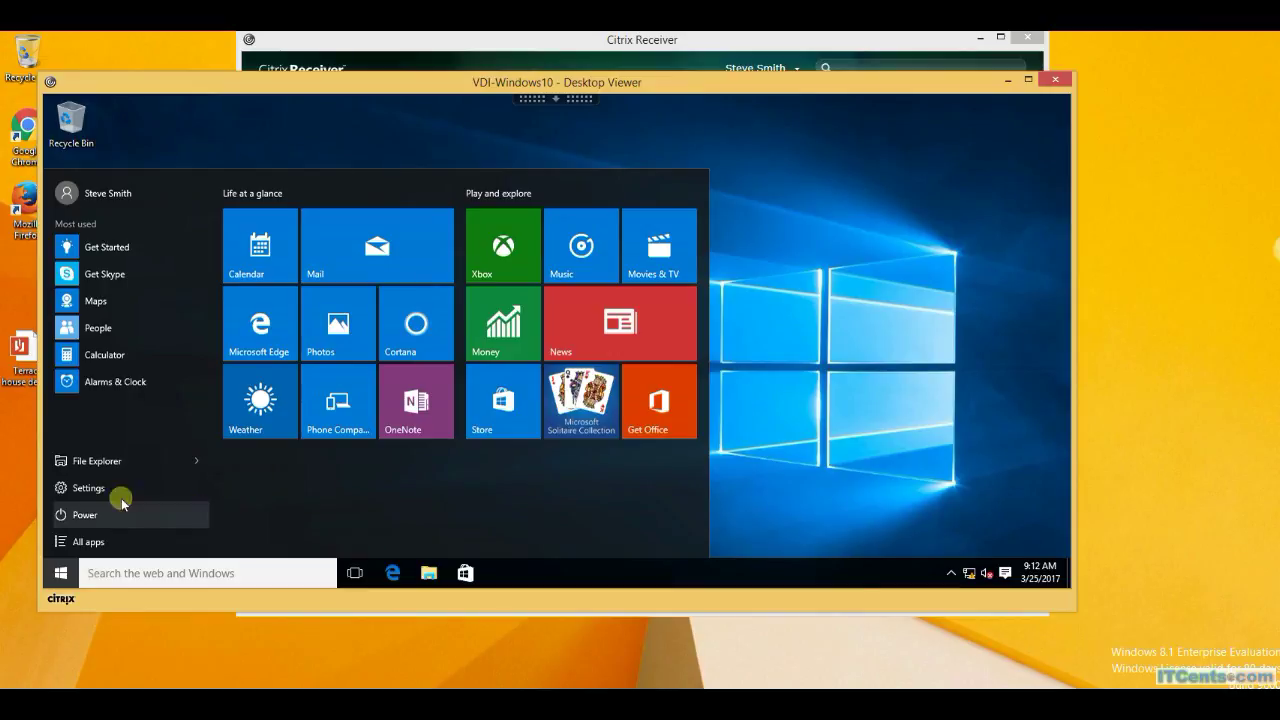
left_click(87, 543)
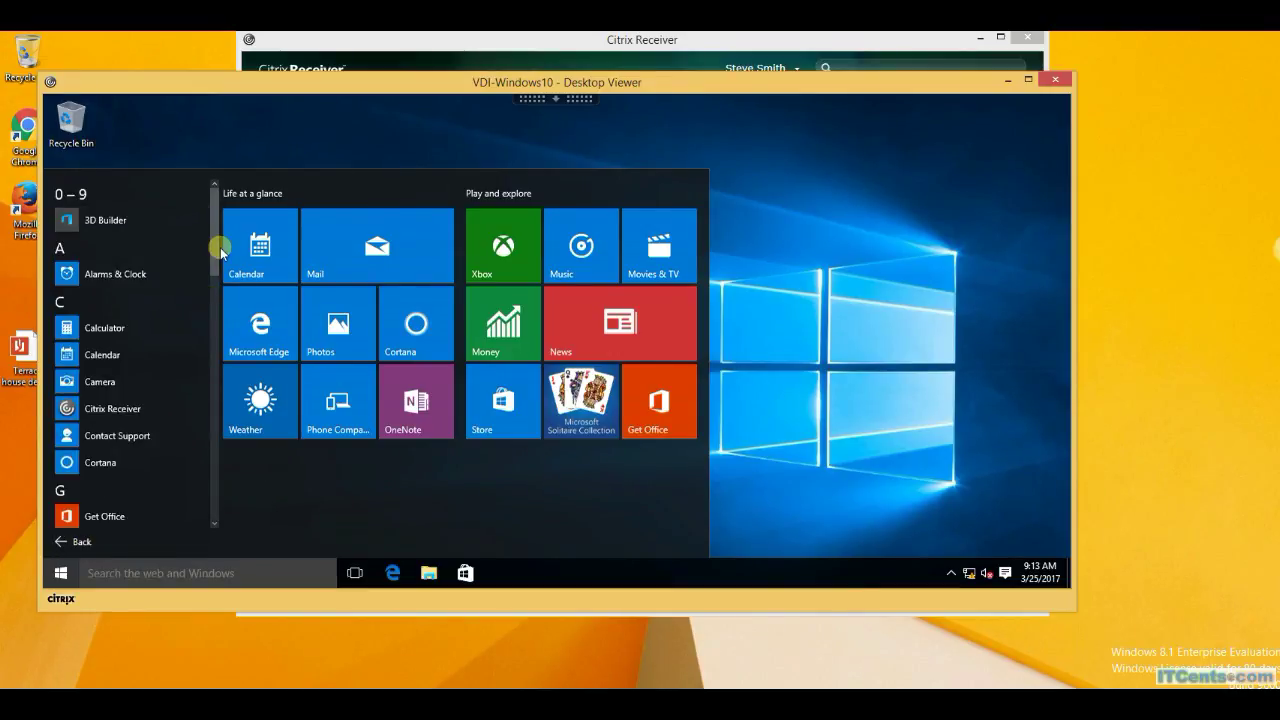
left_click_drag(217, 246, 220, 307)
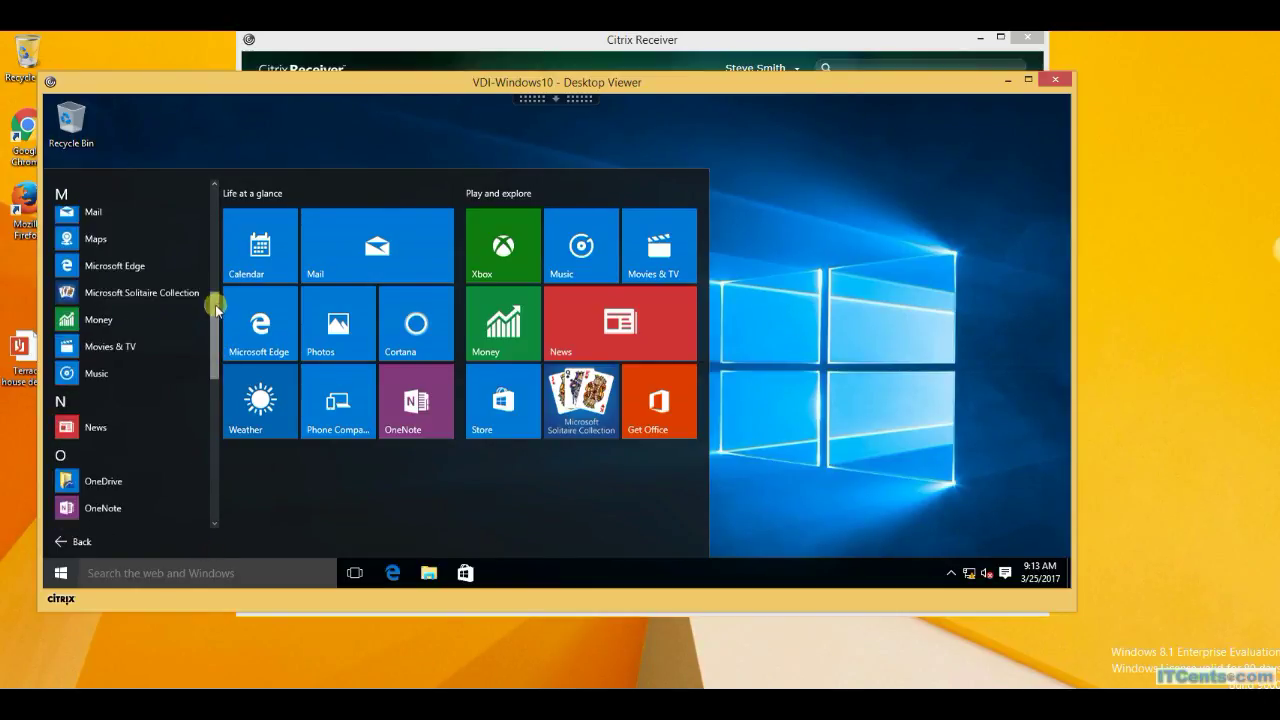
left_click(930, 285)
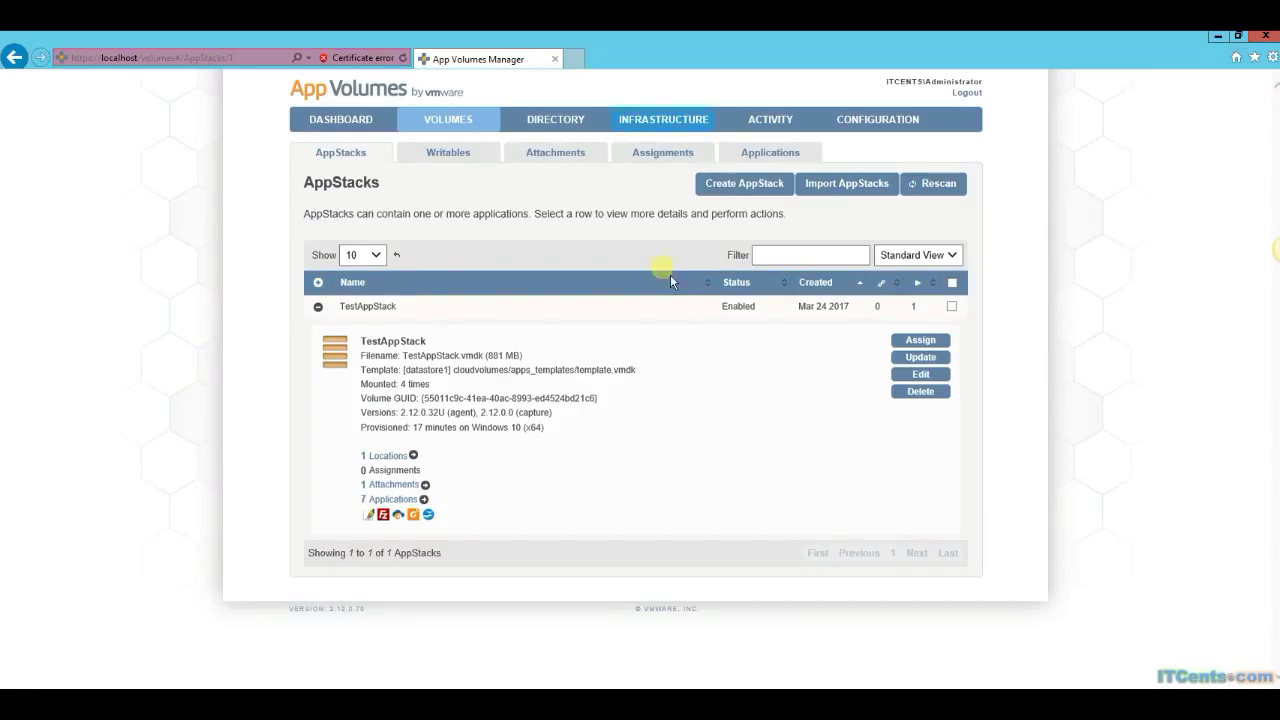
Step: Switch to App Volumes Manager, collapse the TestAppStack details, and view the dashboard before reopening the AppStacks list
left_click(318, 306)
left_click(338, 136)
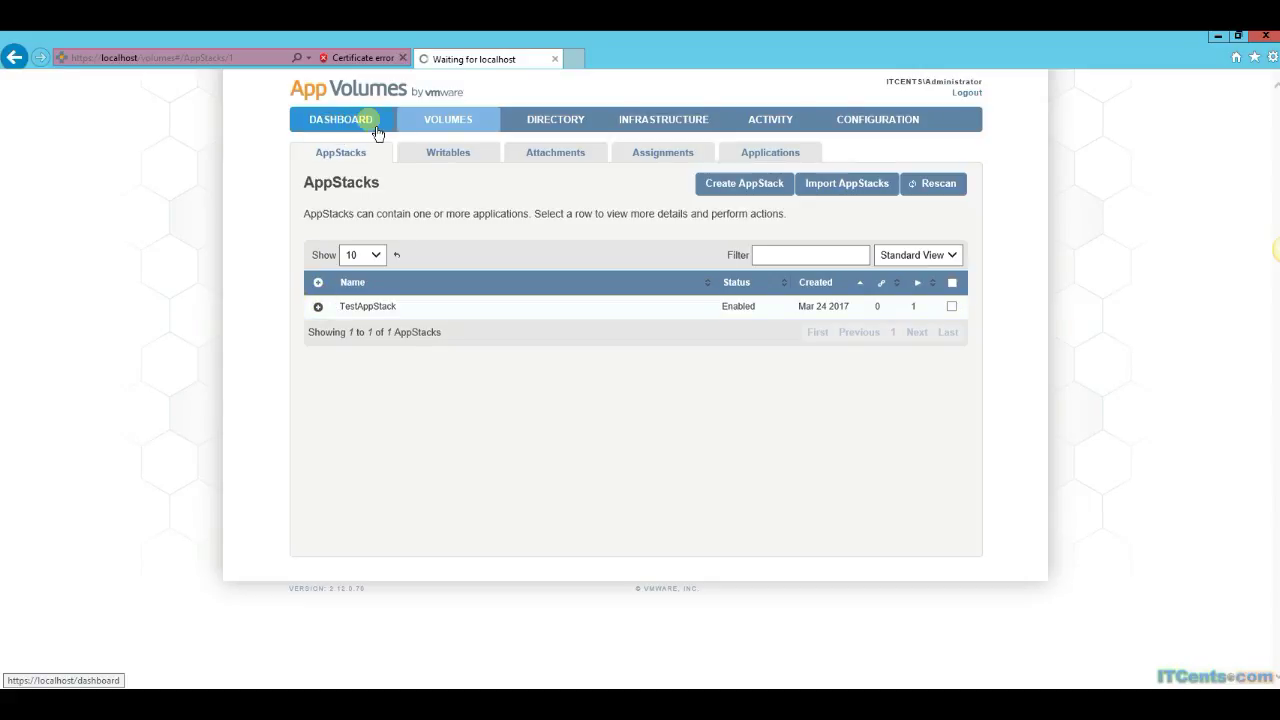
left_click(456, 135)
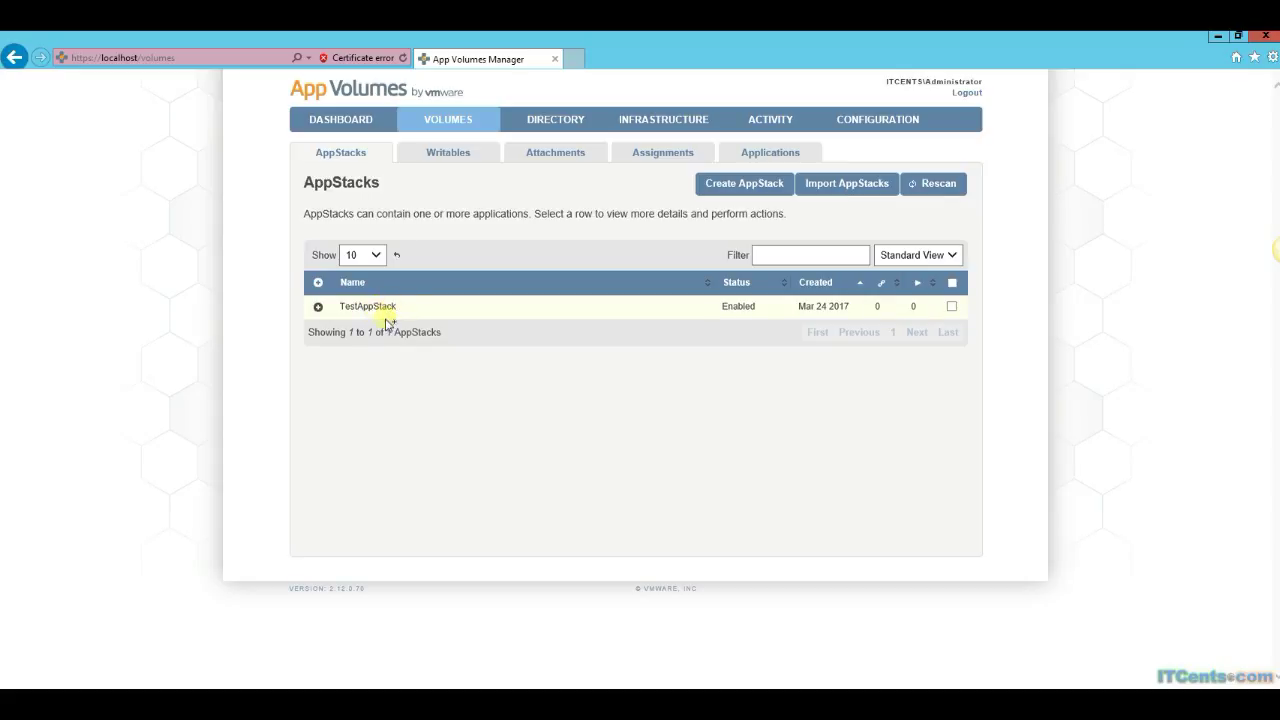
Step: Start an assignment for TestAppStack and search the ITCENTS domain for the user's account name
left_click(318, 307)
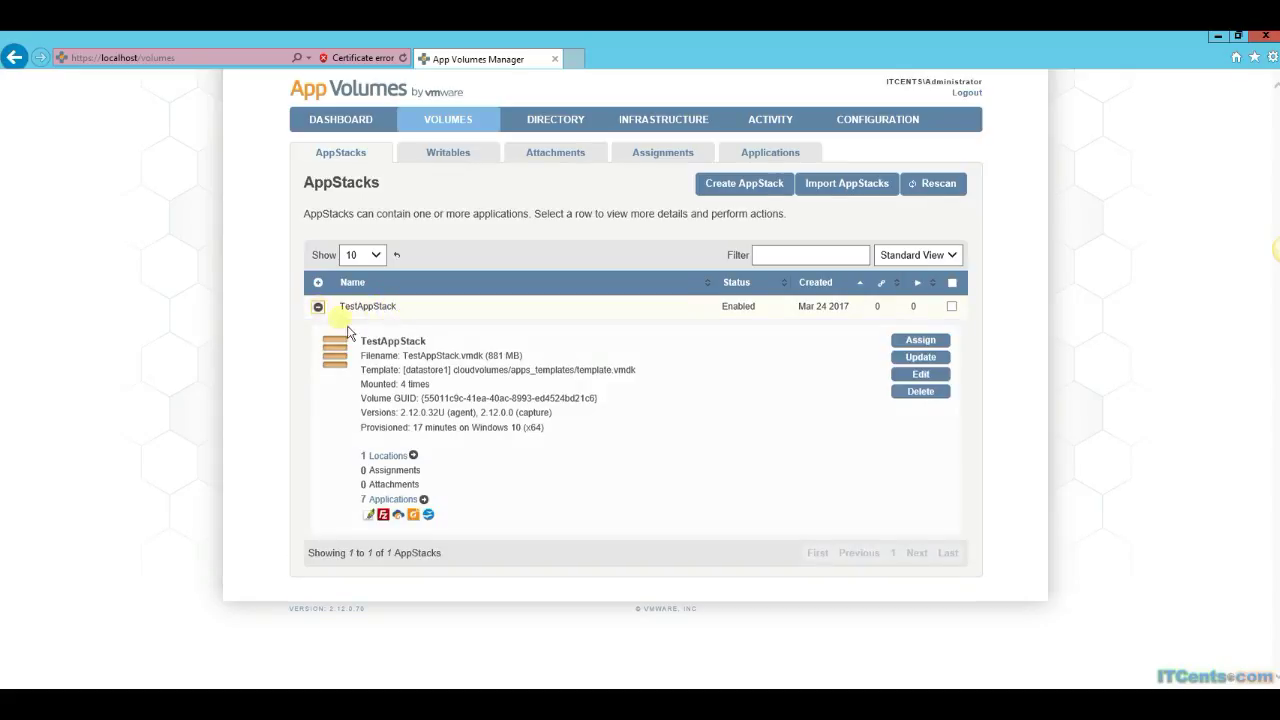
left_click(920, 341)
left_click(537, 296)
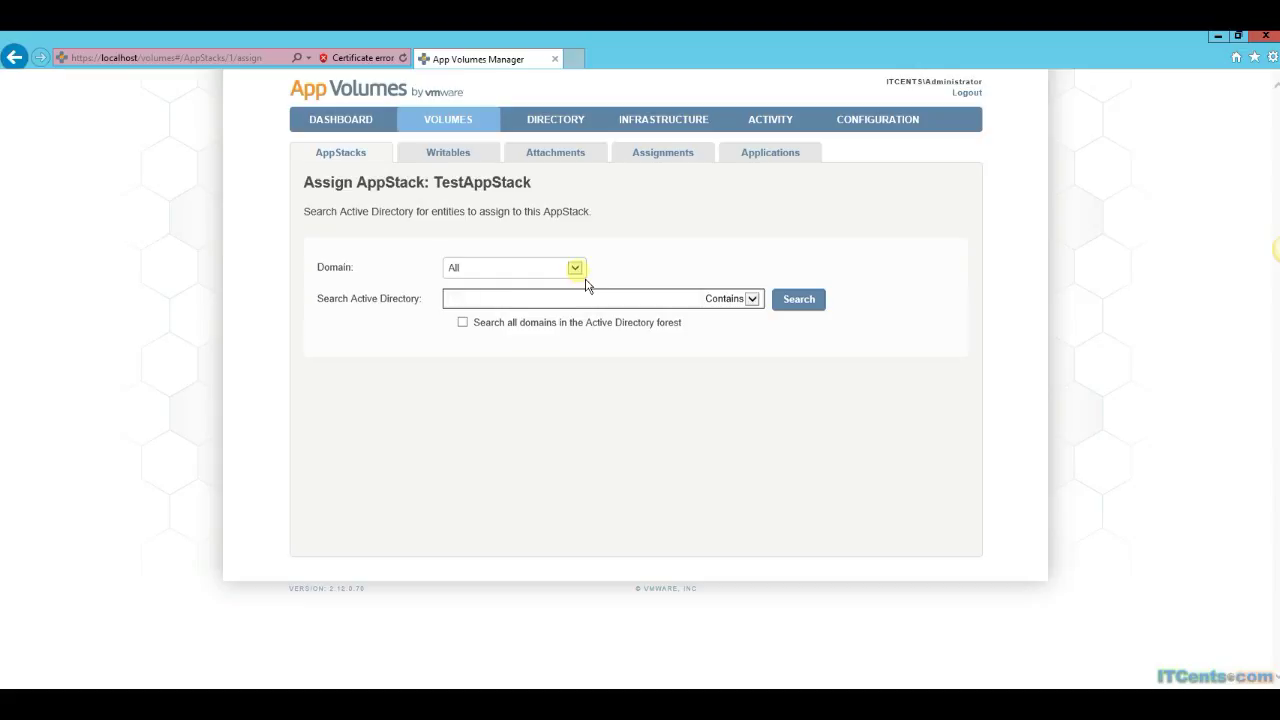
left_click(578, 270)
left_click(488, 279)
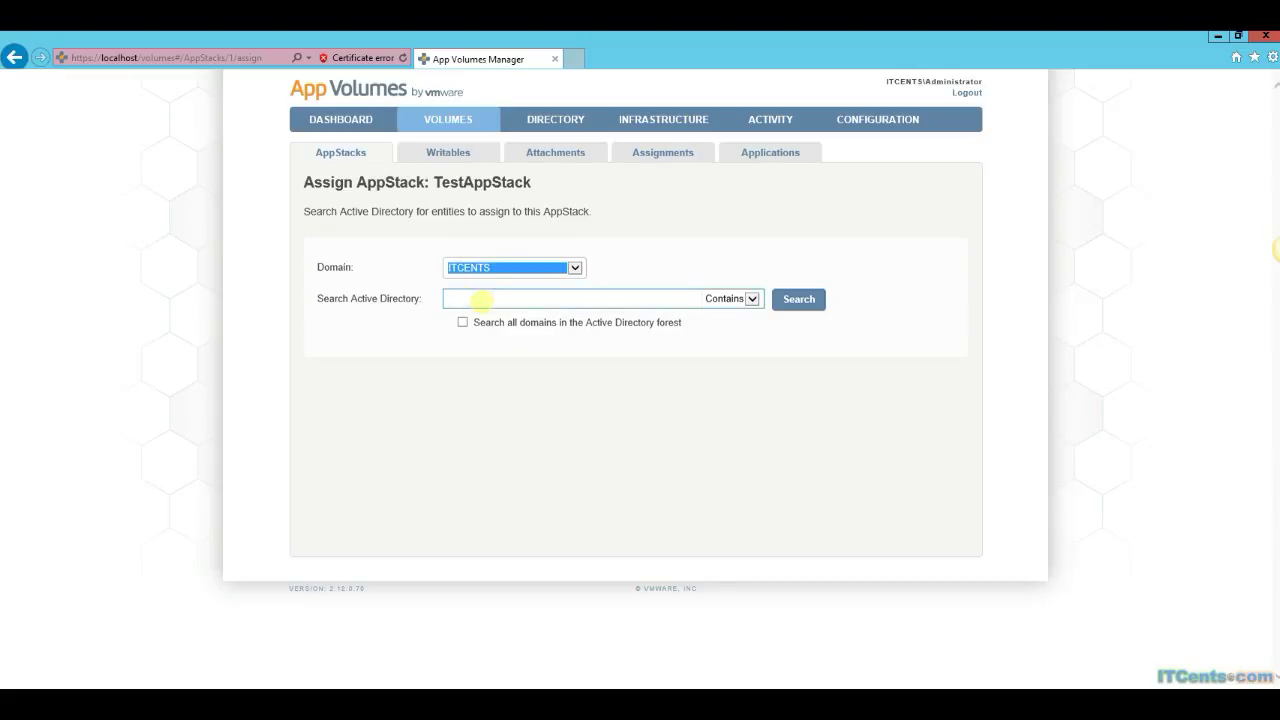
left_click(481, 299)
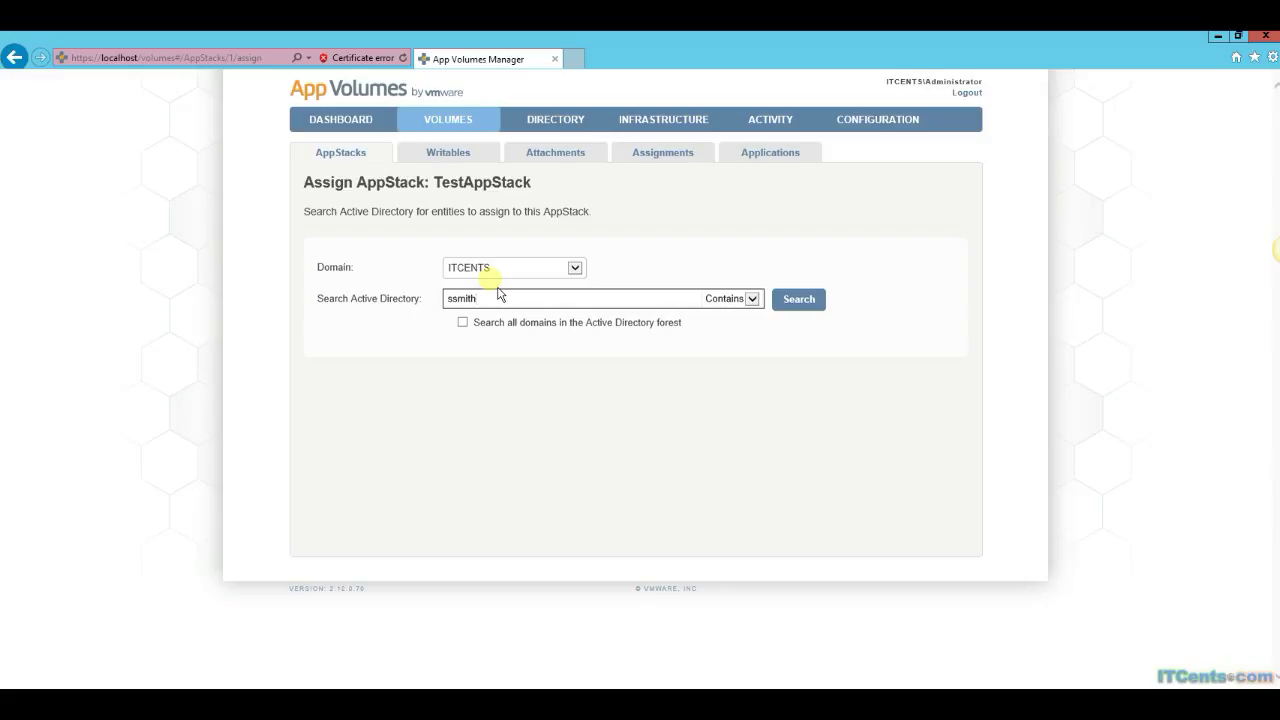
type("ssmith")
left_click(802, 304)
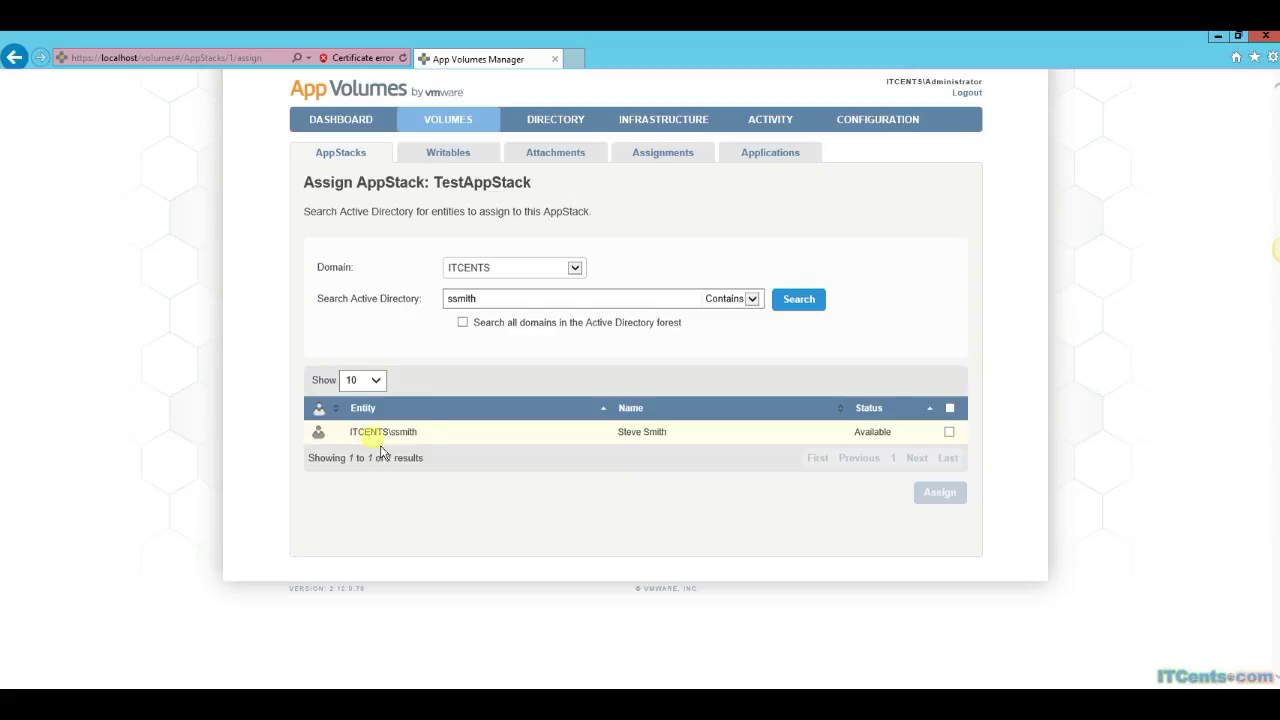
Step: Assign TestAppStack to the found user with immediate attachment, checking the VDI-Windows10 desktop's Start menu before confirming
left_click(949, 432)
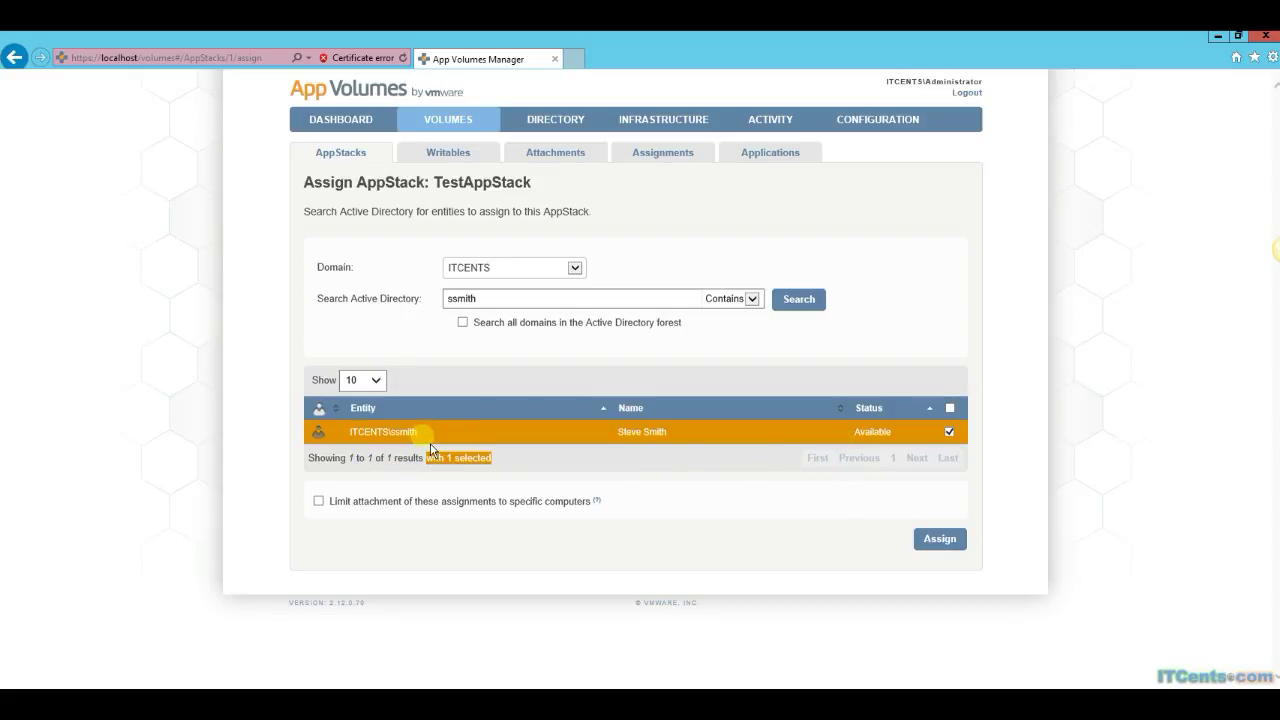
left_click(940, 539)
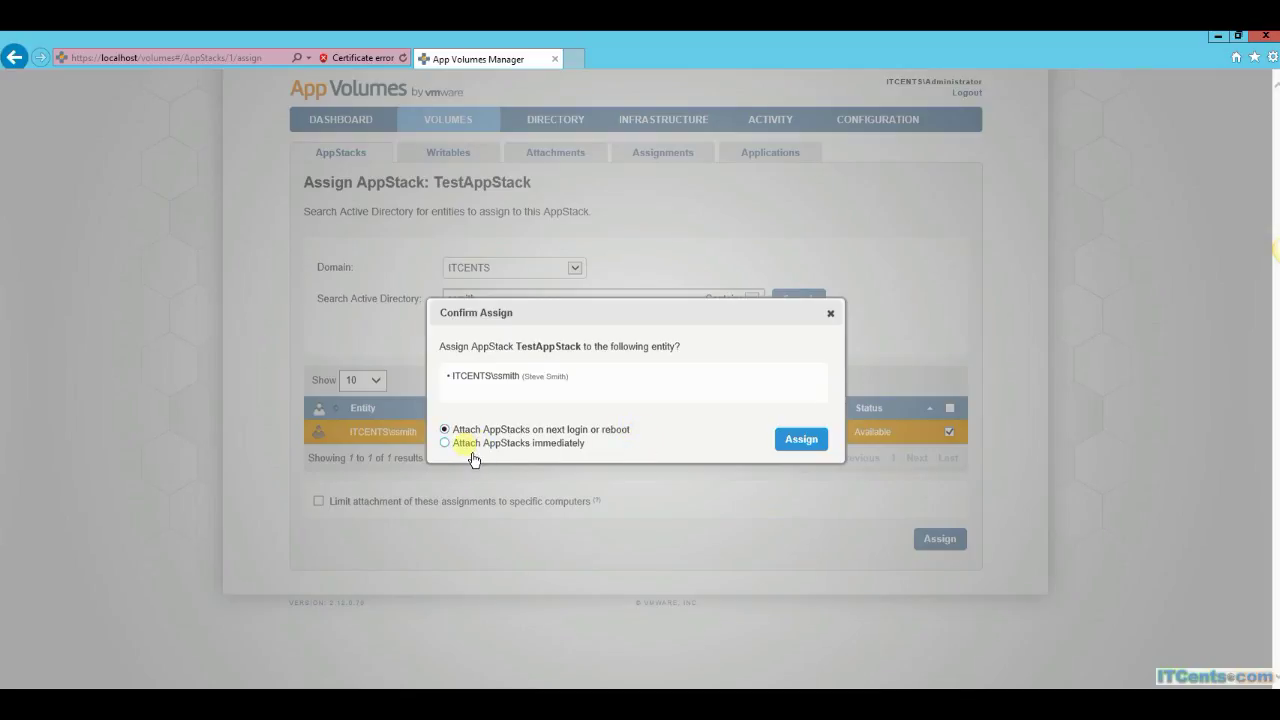
left_click(508, 453)
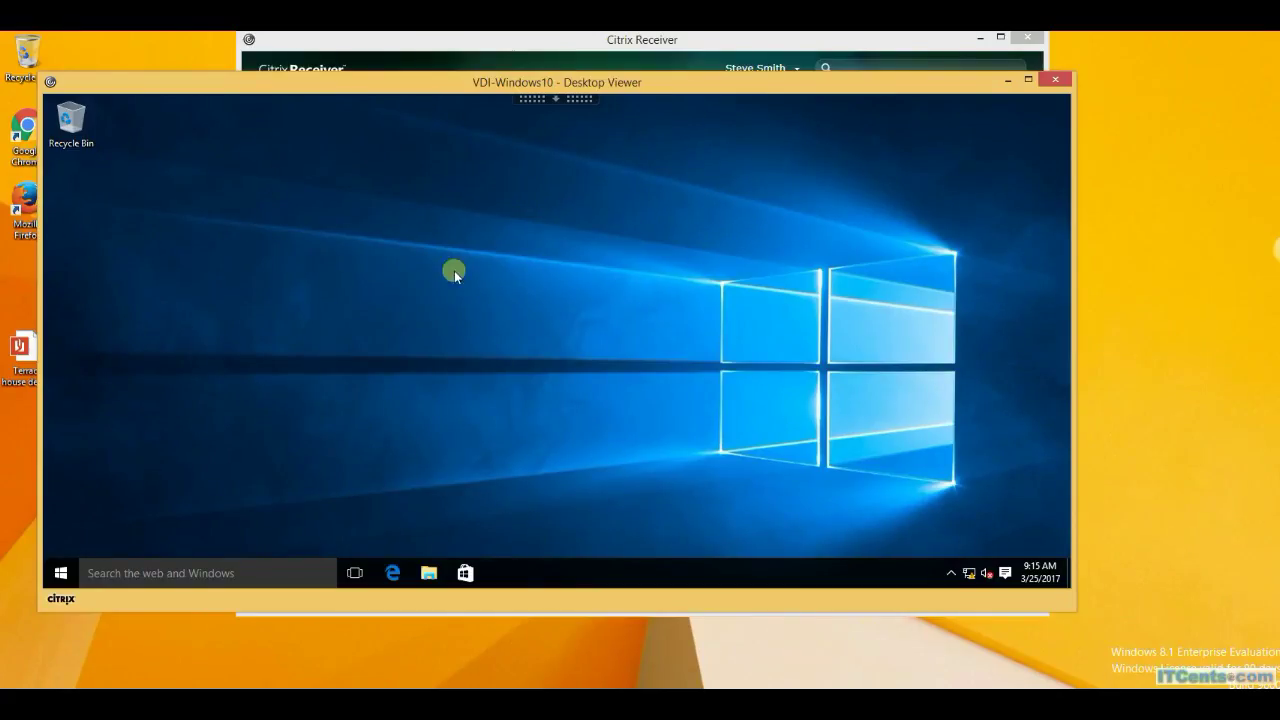
left_click(72, 577)
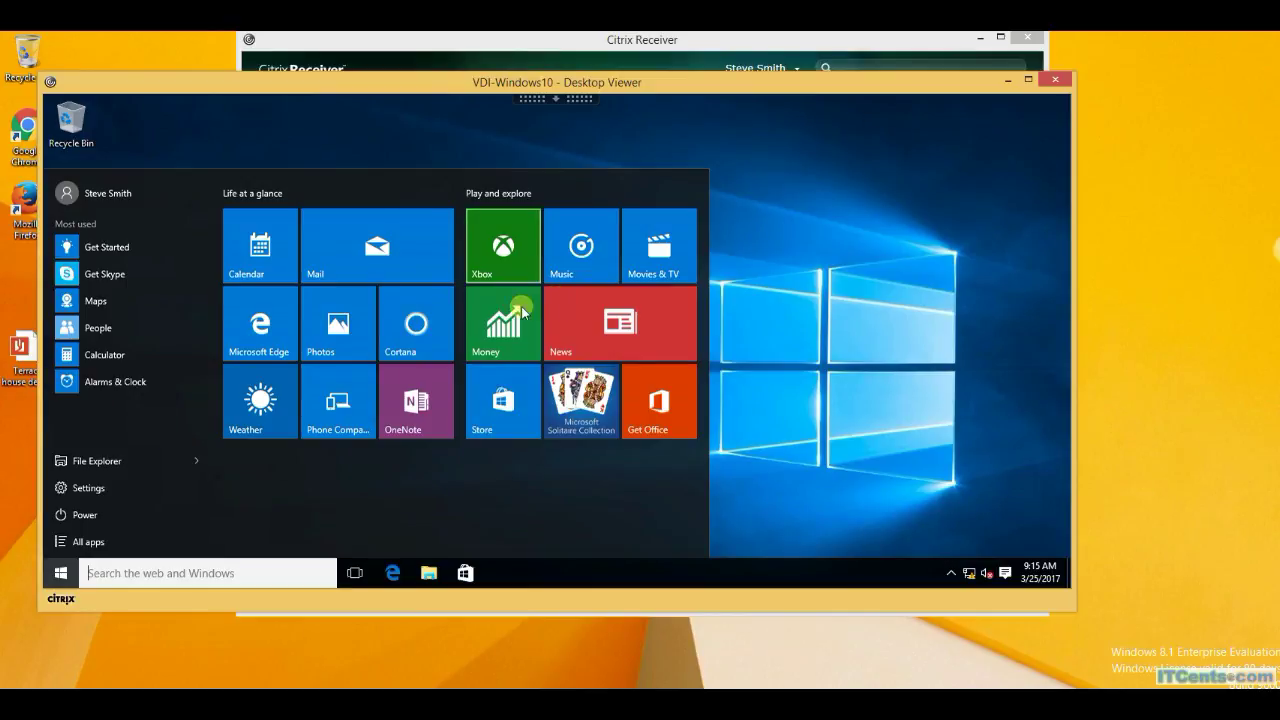
left_click(828, 362)
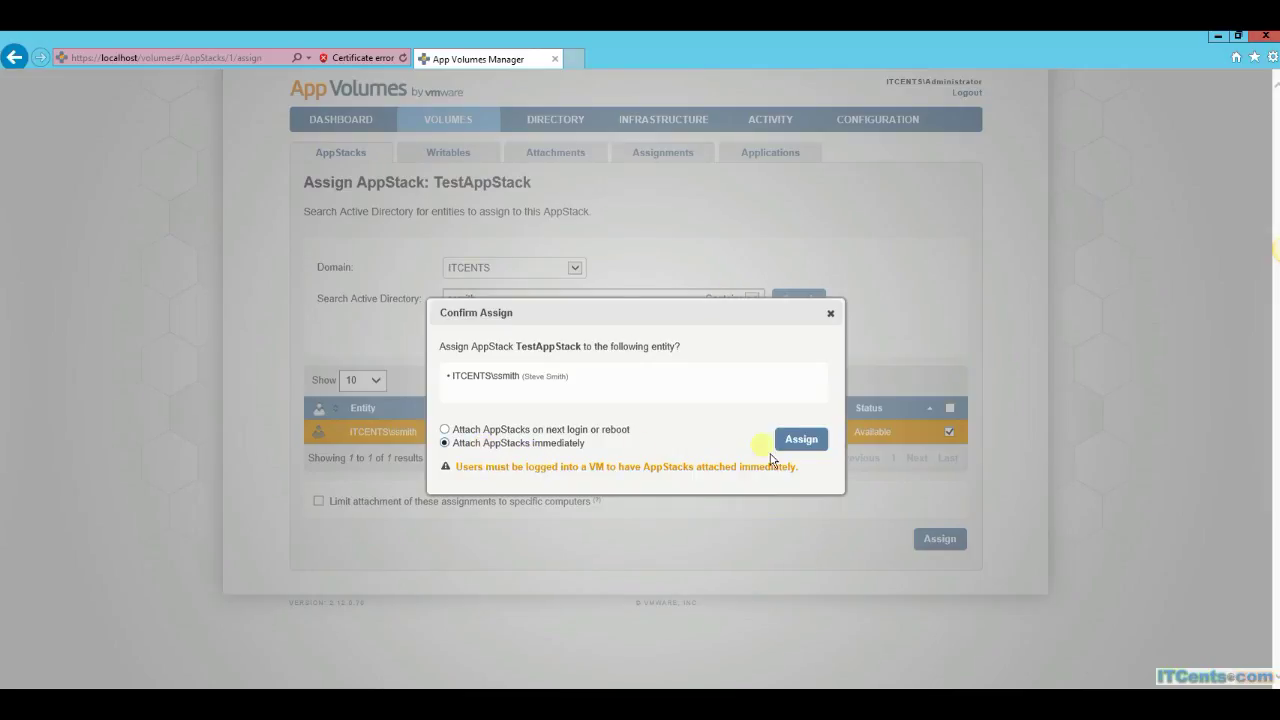
left_click(810, 435)
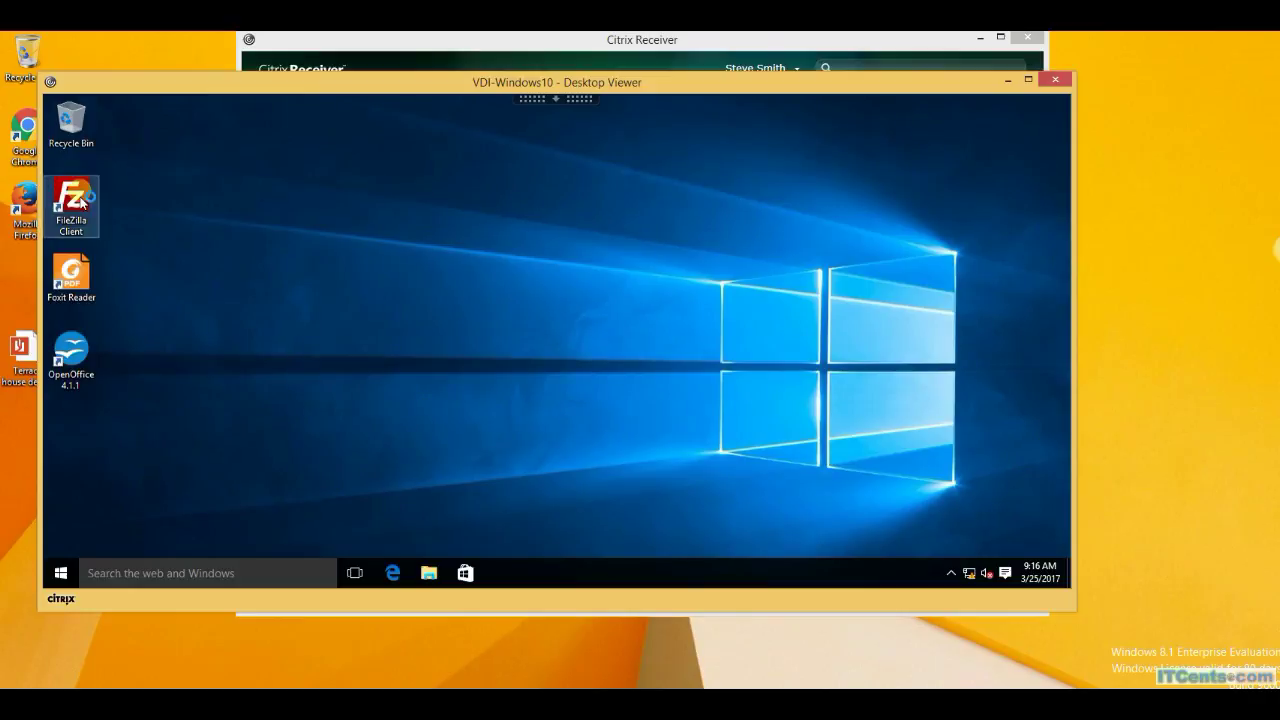
Step: On the VDI-Windows10 desktop, launch FileZilla Client and OpenOffice 4.1.1, completing the OpenOffice registration with the user's name
double_click(100, 228)
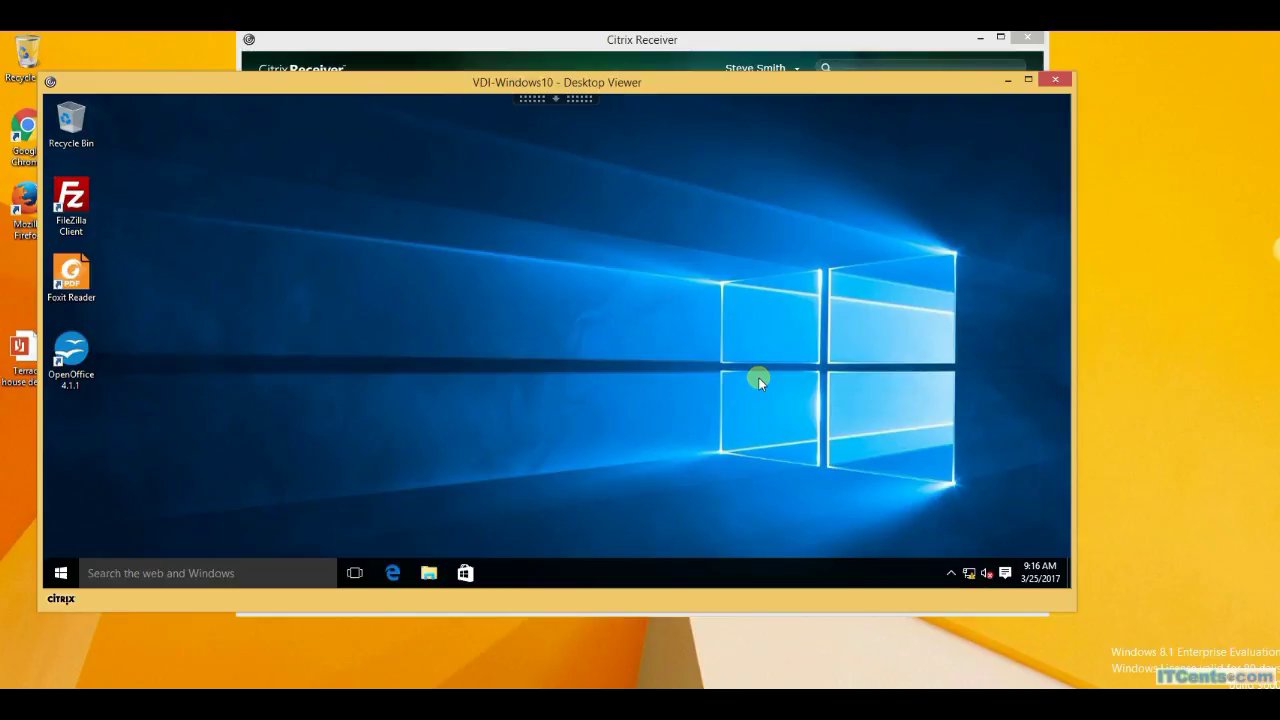
double_click(71, 355)
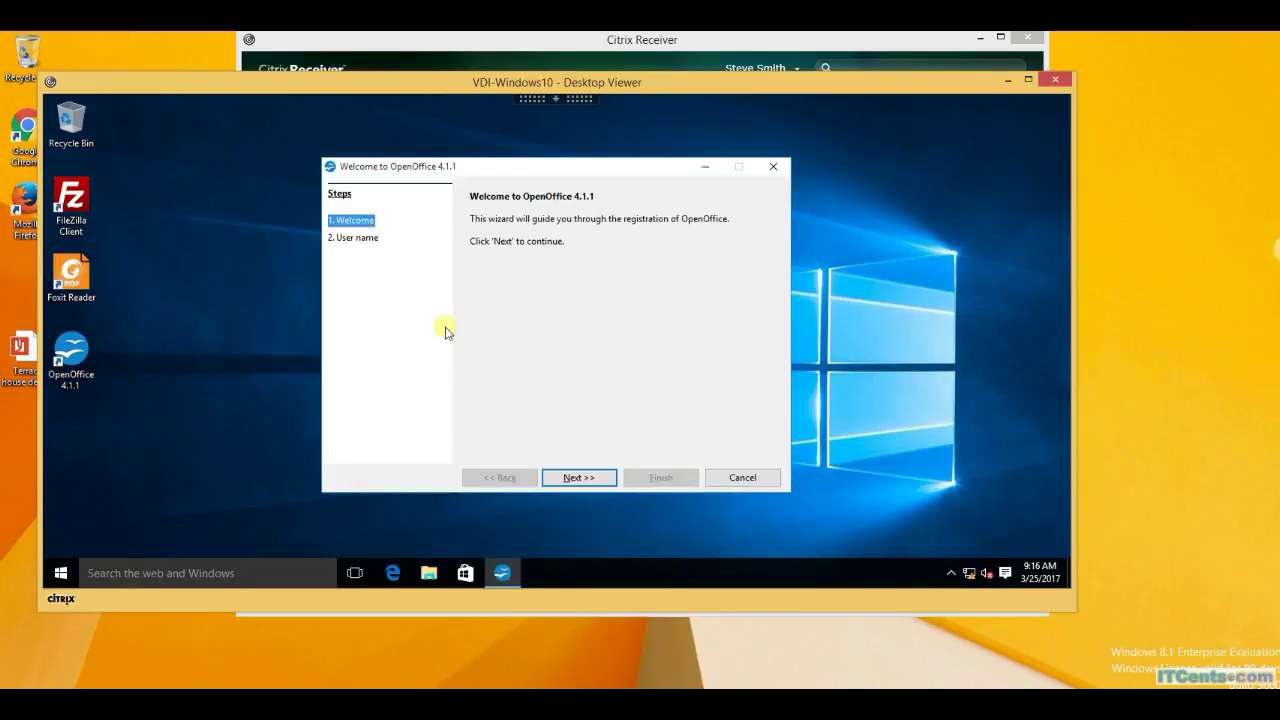
left_click(567, 479)
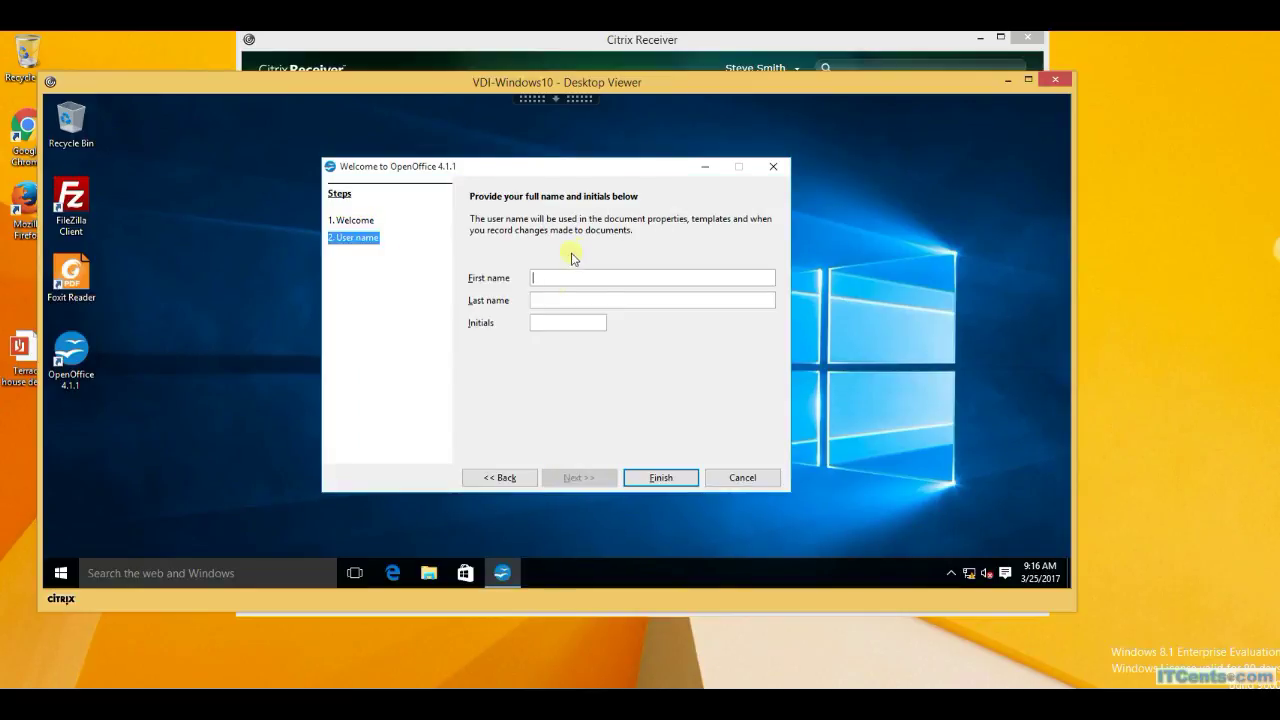
type("SSmith")
left_click(655, 478)
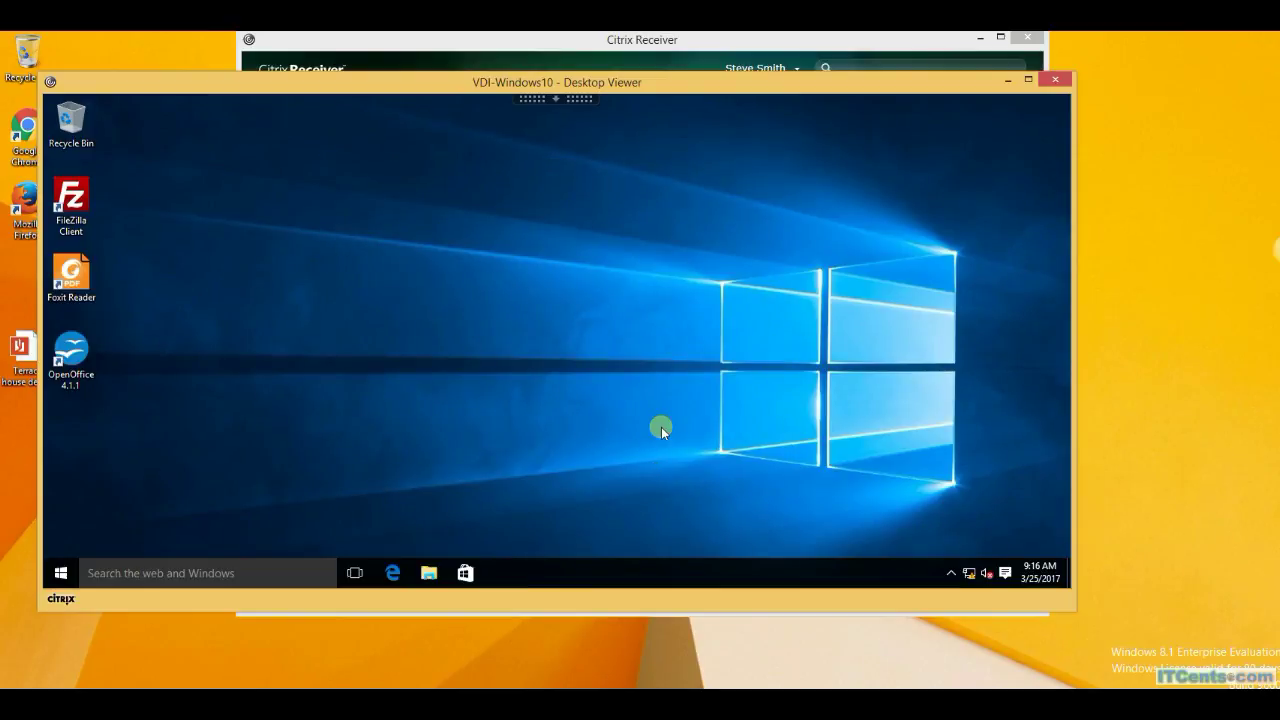
Step: Launch Adobe Photoshop CS from the list of all apps on the VDI-Windows10 desktop
left_click(58, 576)
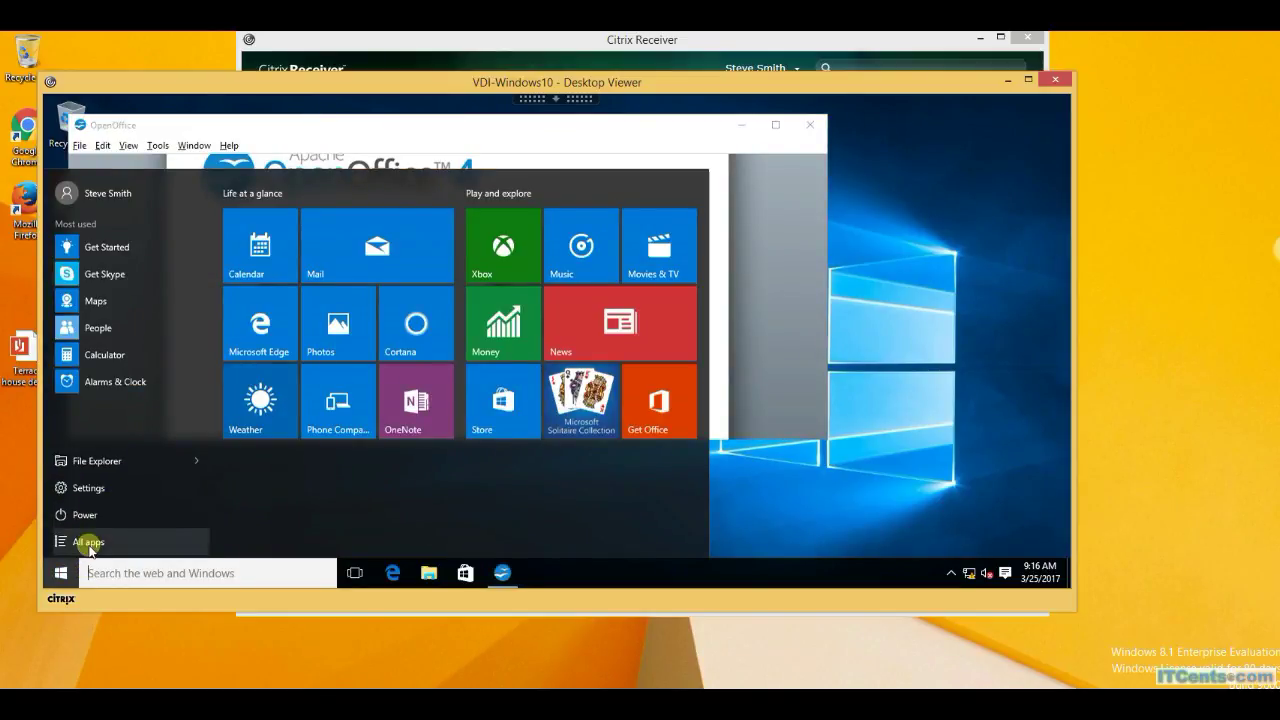
left_click(88, 543)
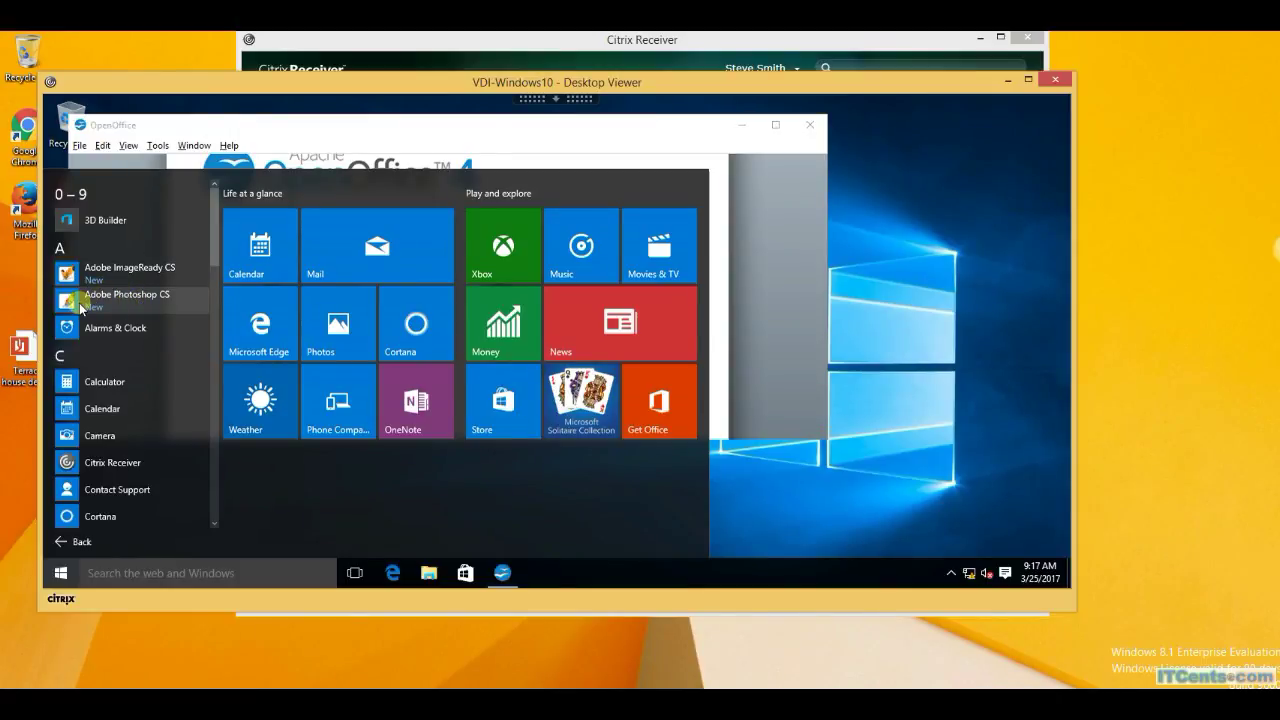
left_click(108, 310)
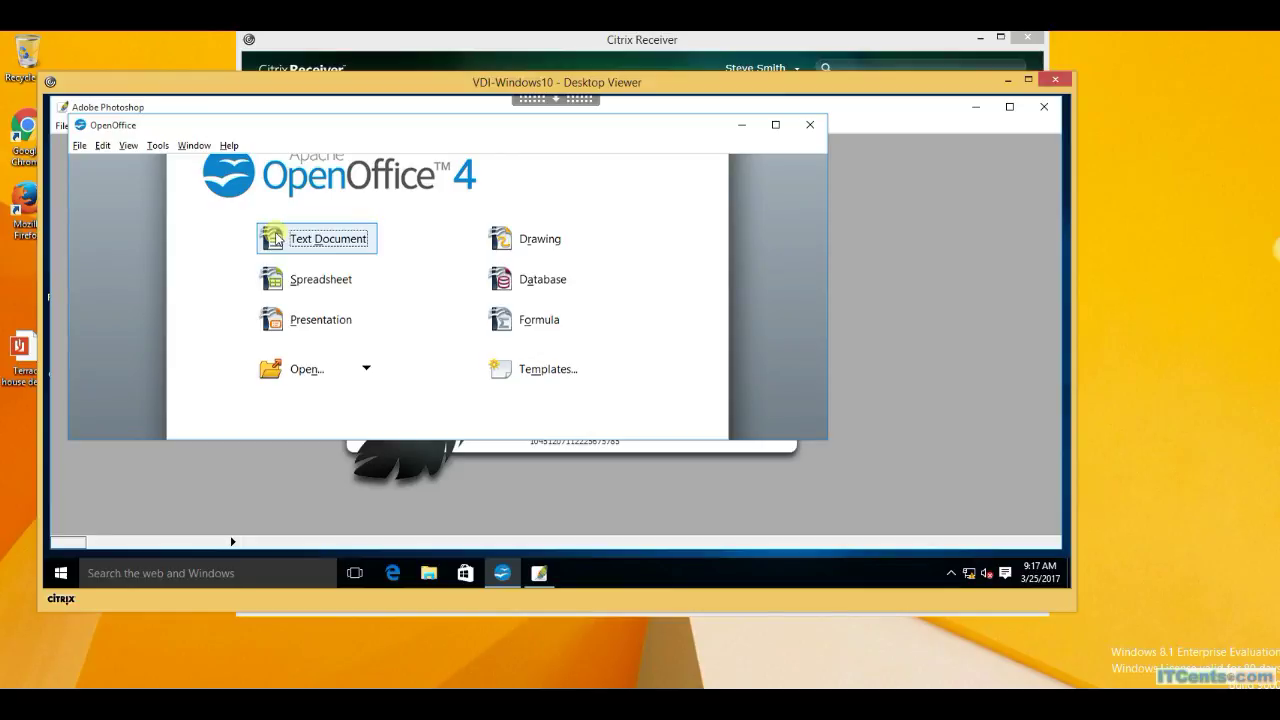
Step: Create a text document in a maximized window reading "This is a test of using Applications which are delivered using Vmware App Volumes Appstack."
left_click(276, 238)
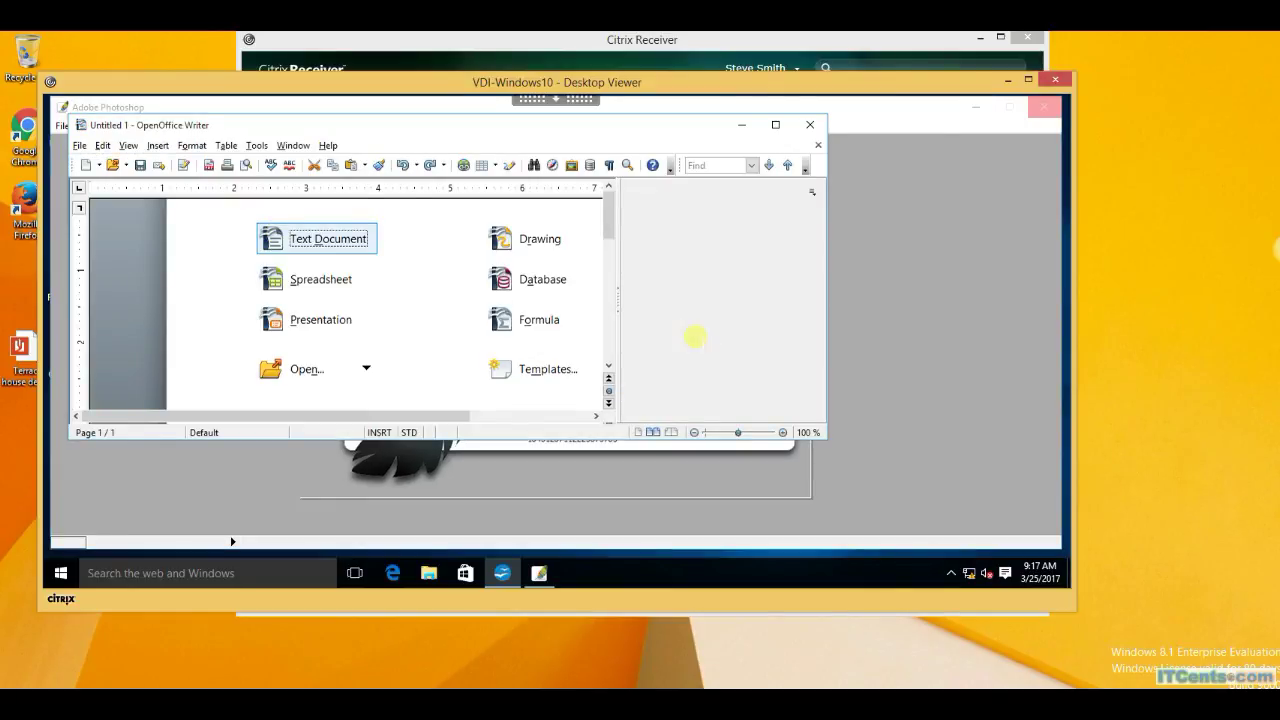
left_click(775, 124)
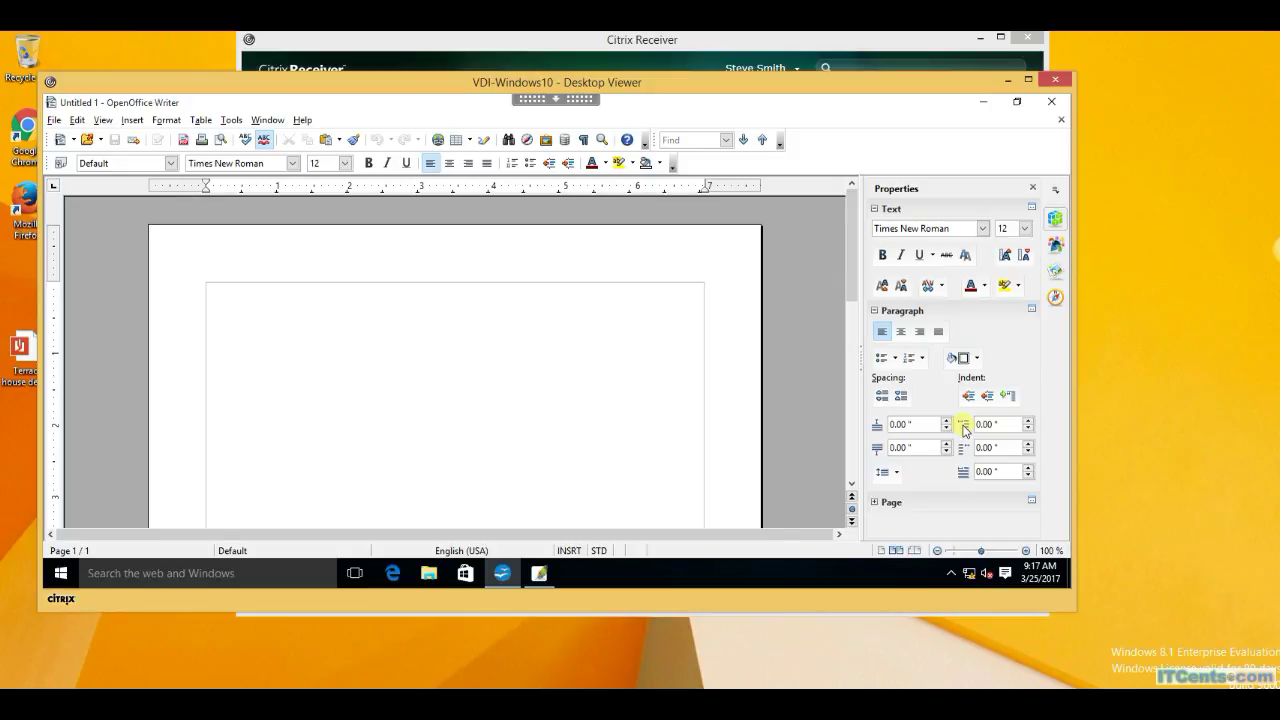
type("This is a test")
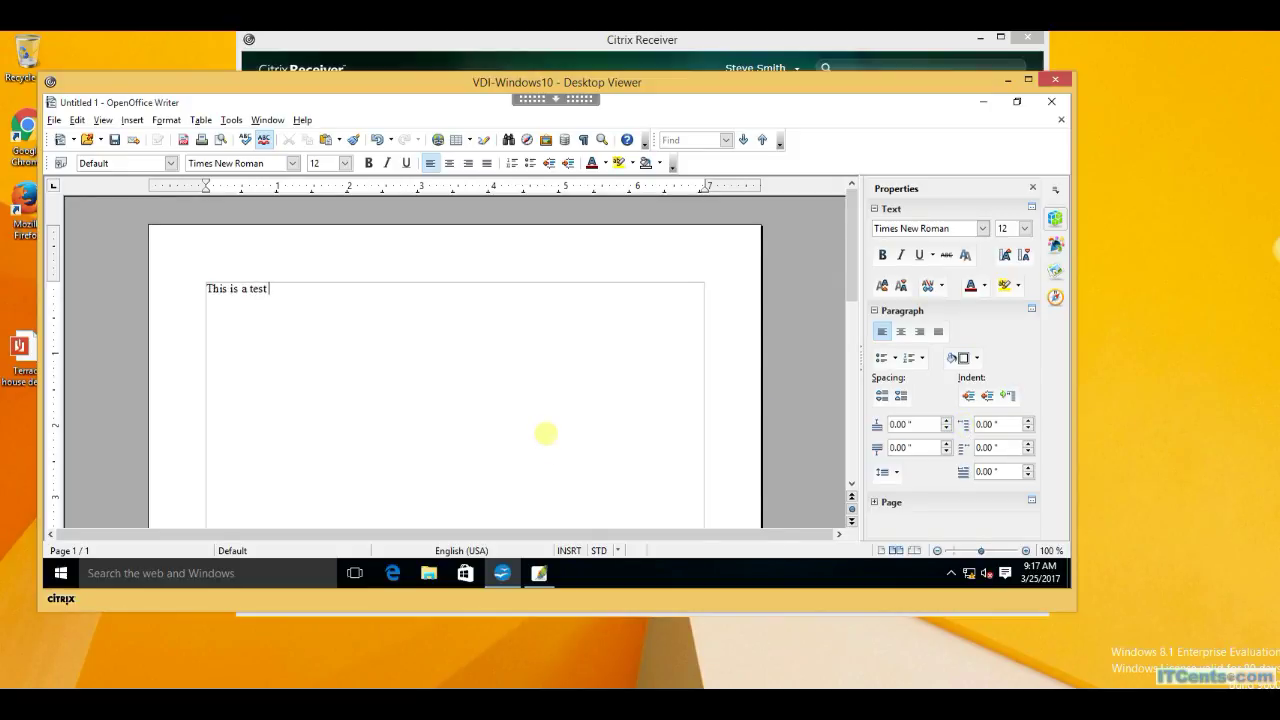
type(" of using Applications which ")
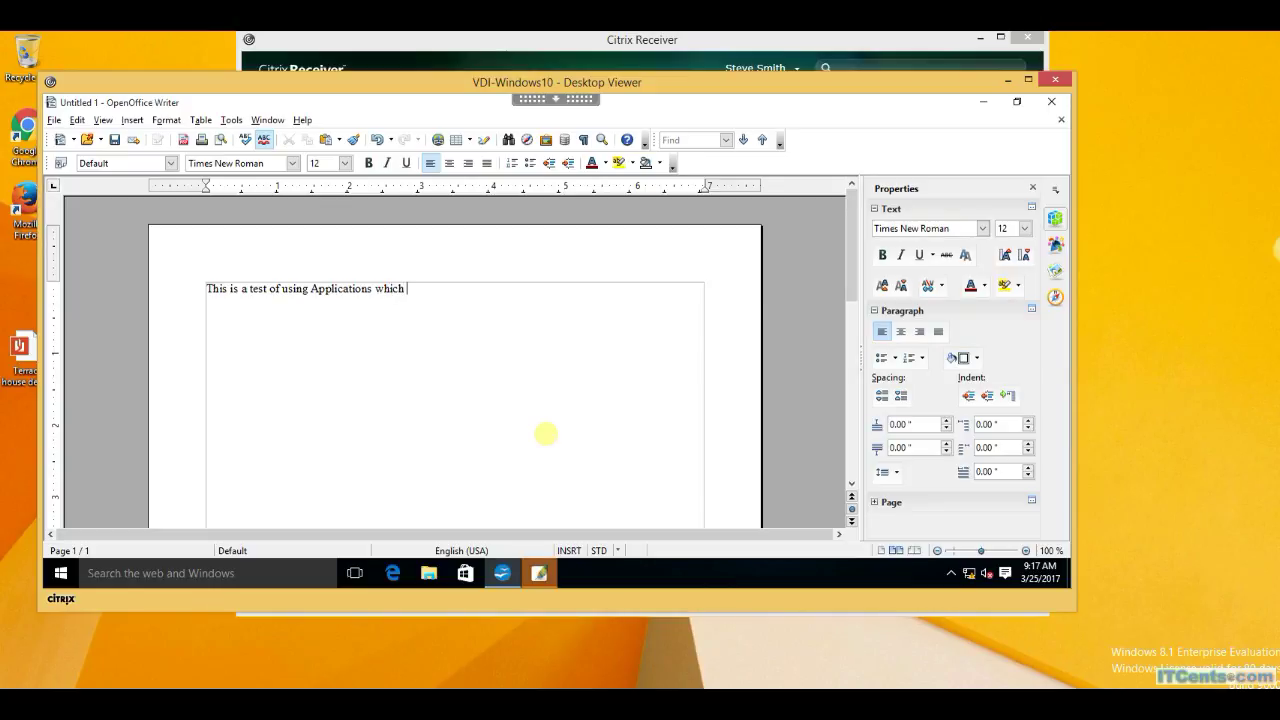
type("are delivered using Vmware")
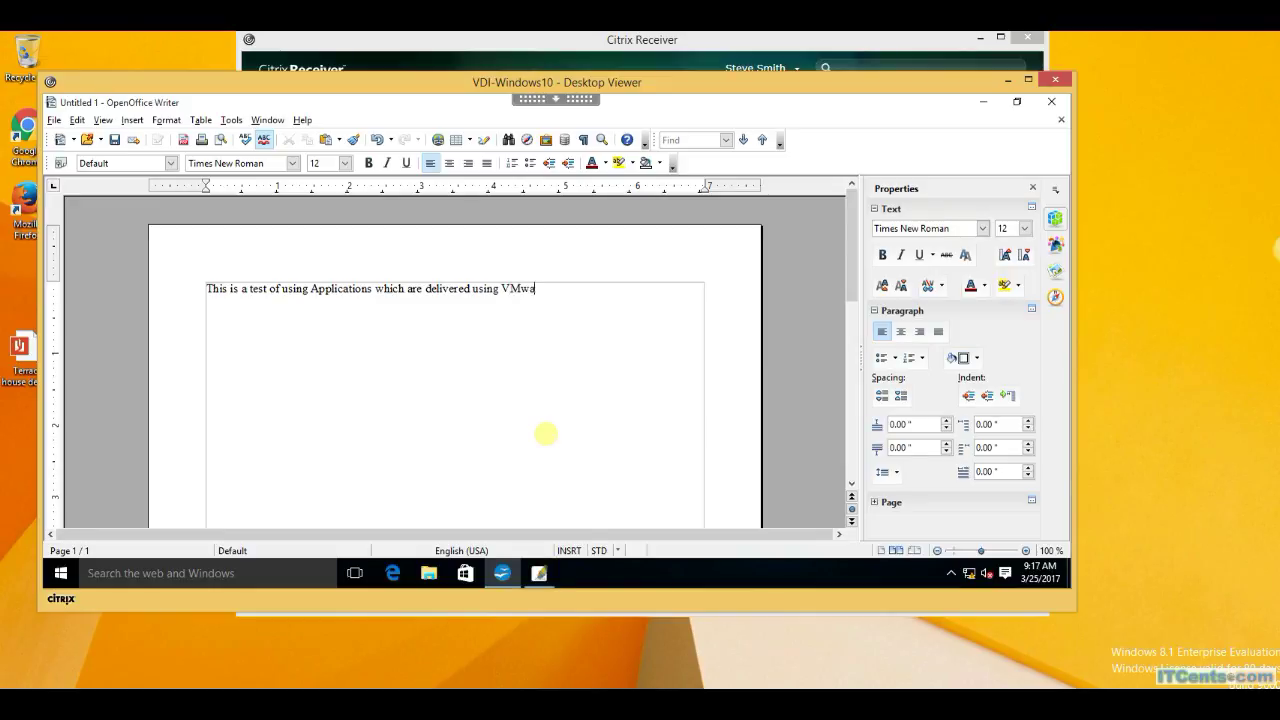
type(" App ")
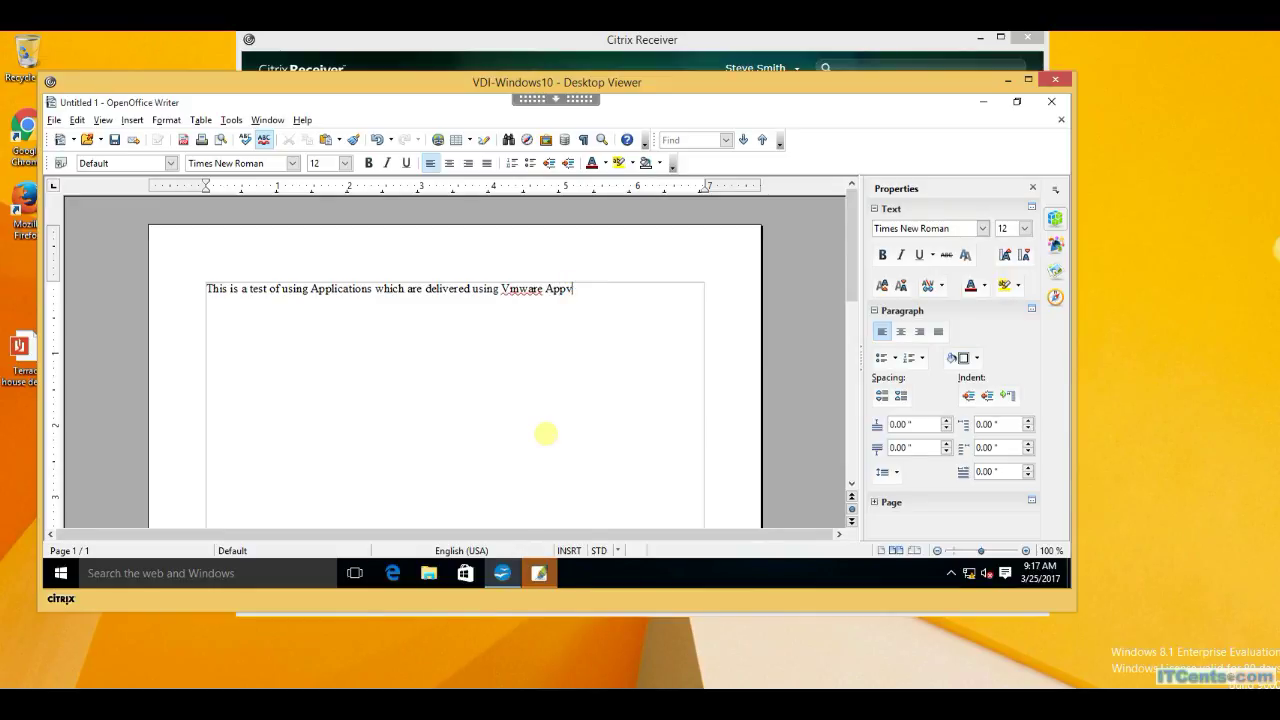
type("Volumes Appstacks")
key("BackSpace")
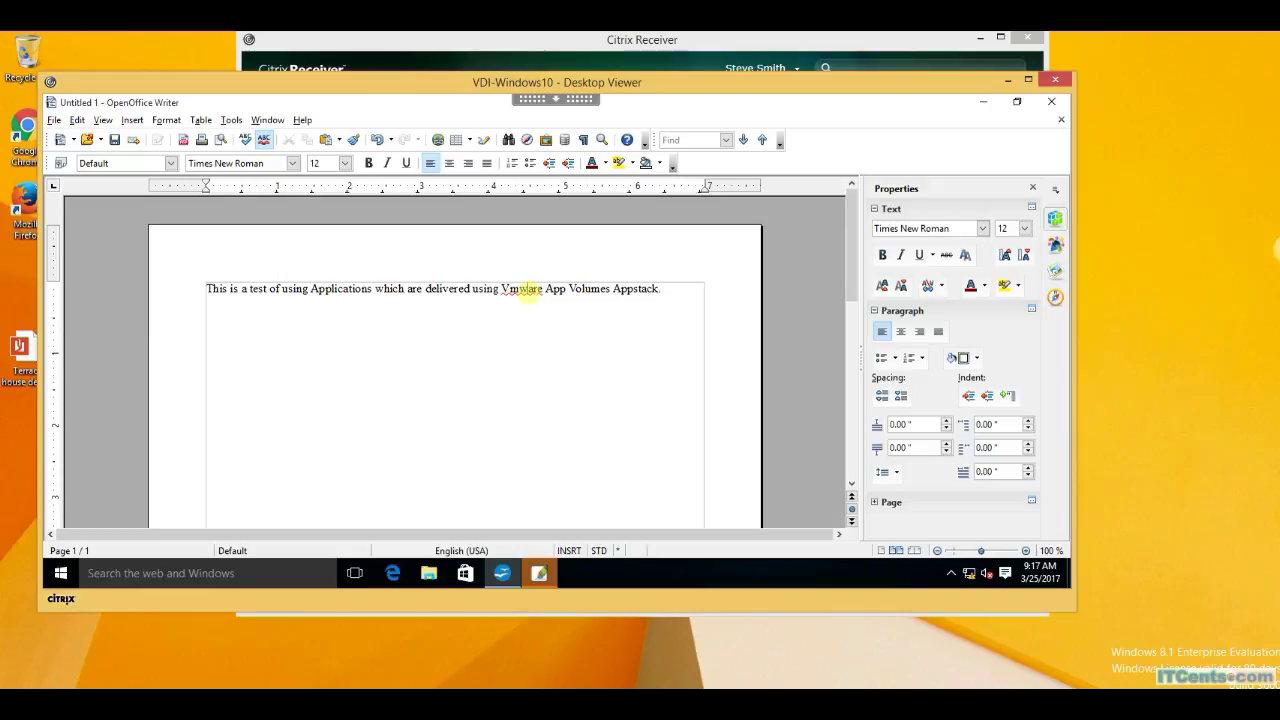
Step: Correct the spelling of "Vmware" to "VMware" in the document's sentence
right_click(528, 292)
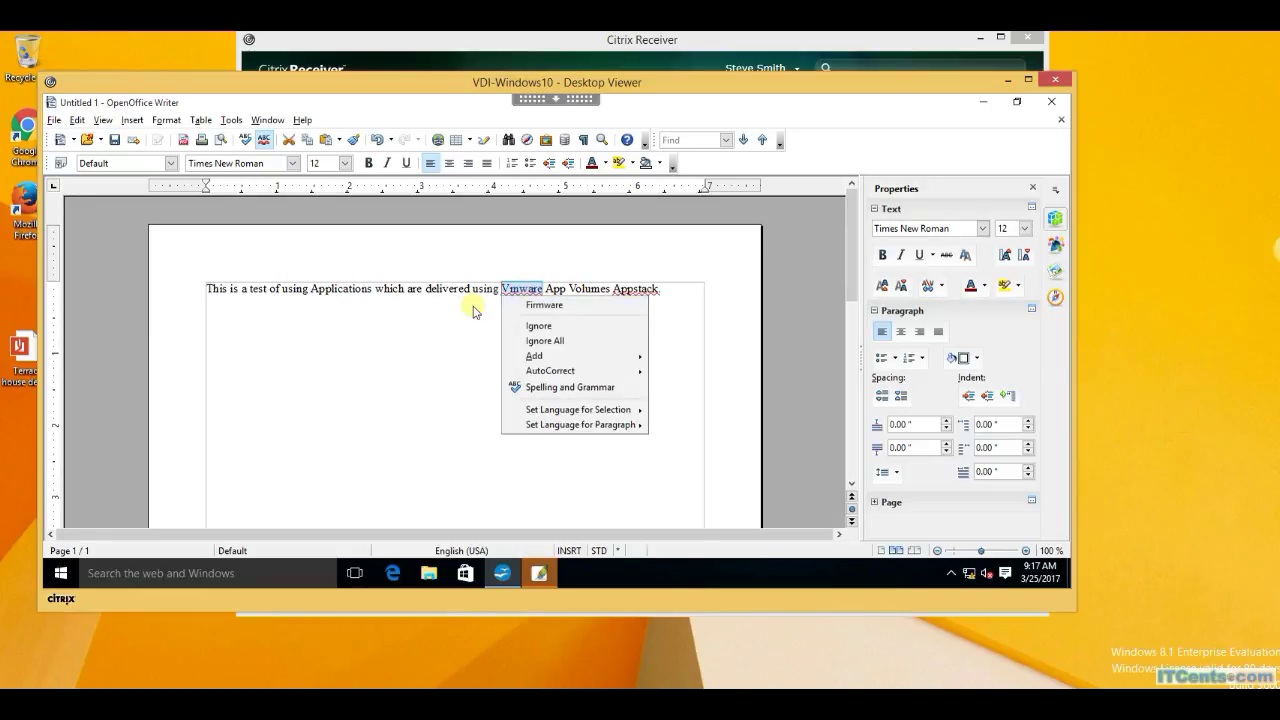
left_click(520, 289)
key("BackSpace")
type("M")
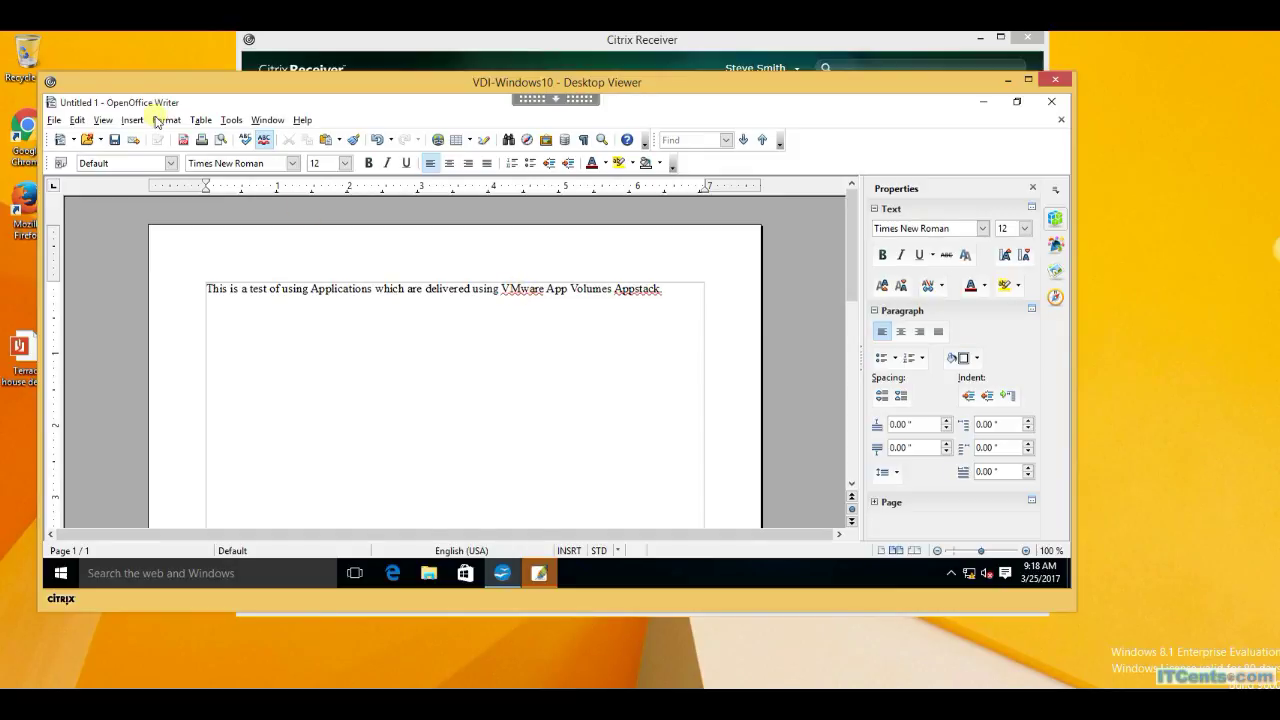
Step: Save the document in Documents as test in Microsoft Word 97/2000/XP (.doc) format, keeping that format, and close OpenOffice Writer
left_click(50, 120)
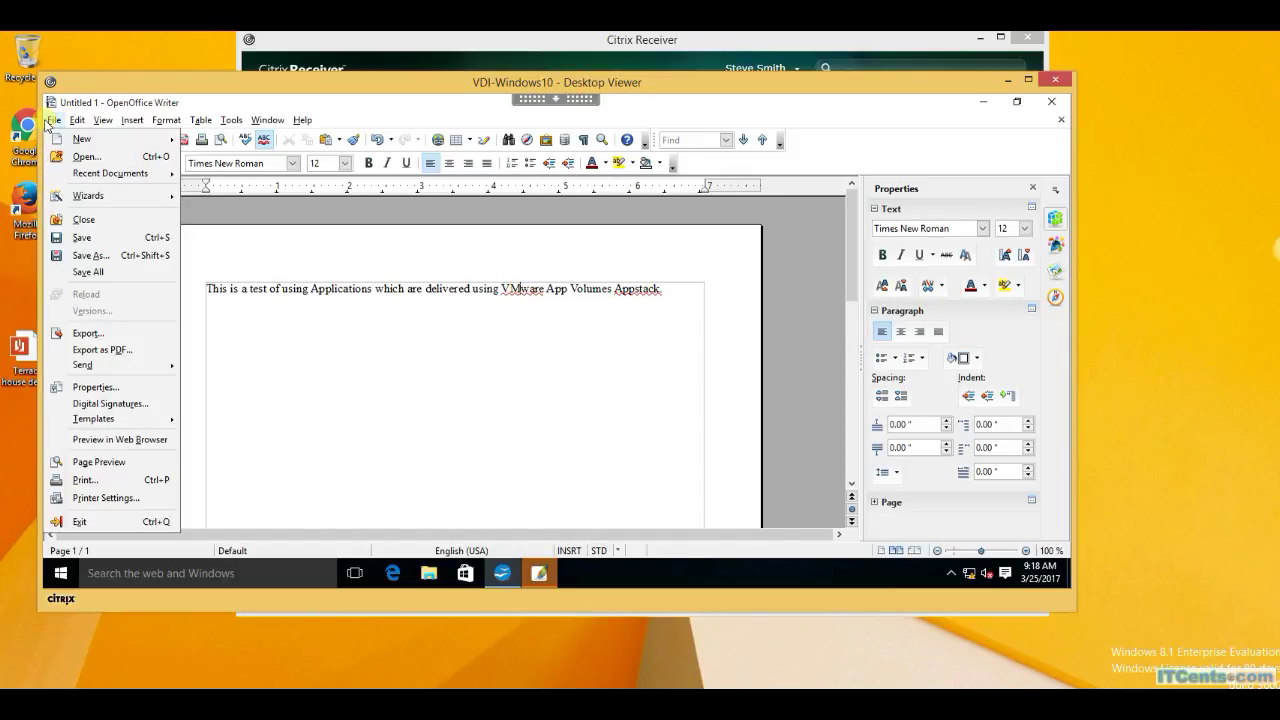
left_click(112, 258)
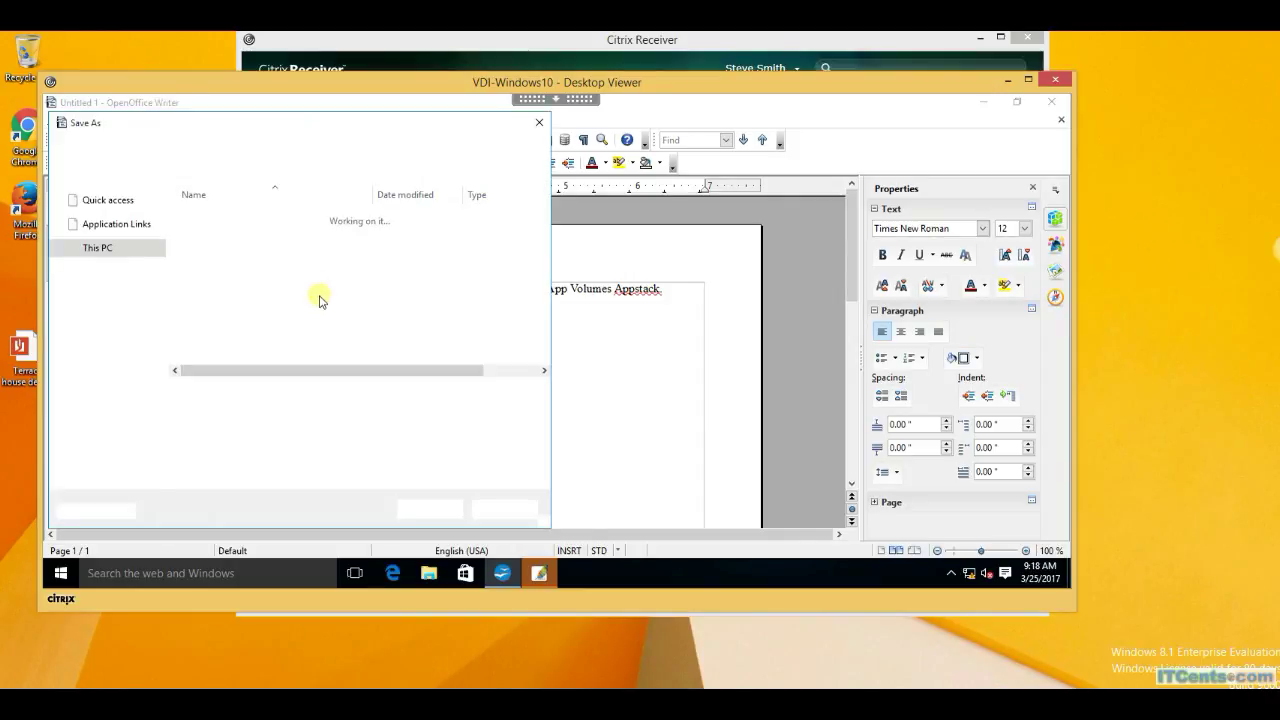
left_click(112, 213)
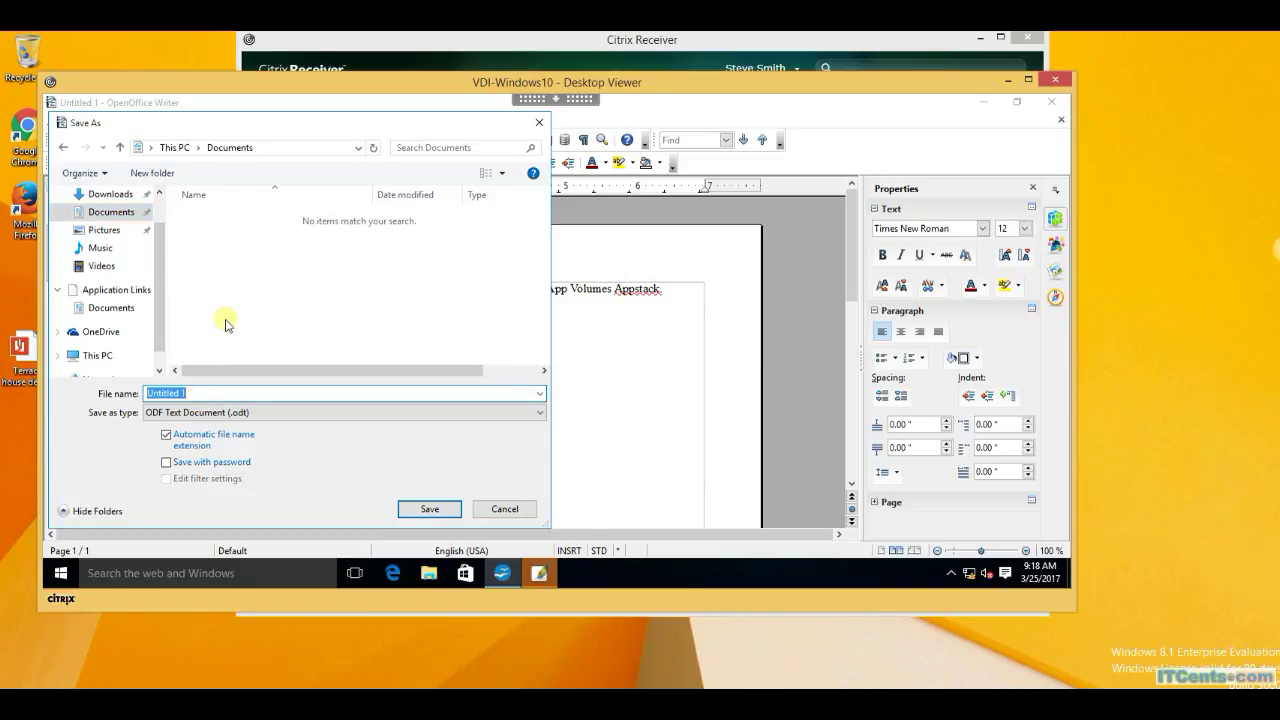
type("test")
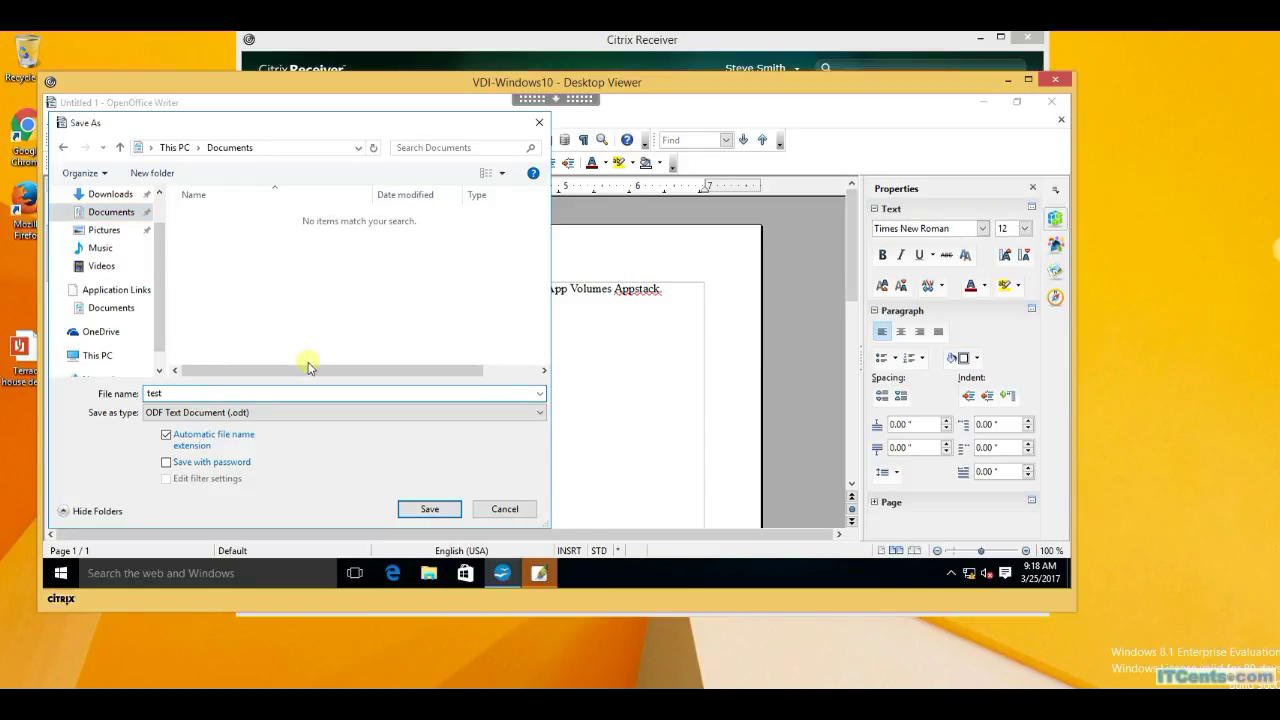
left_click(361, 412)
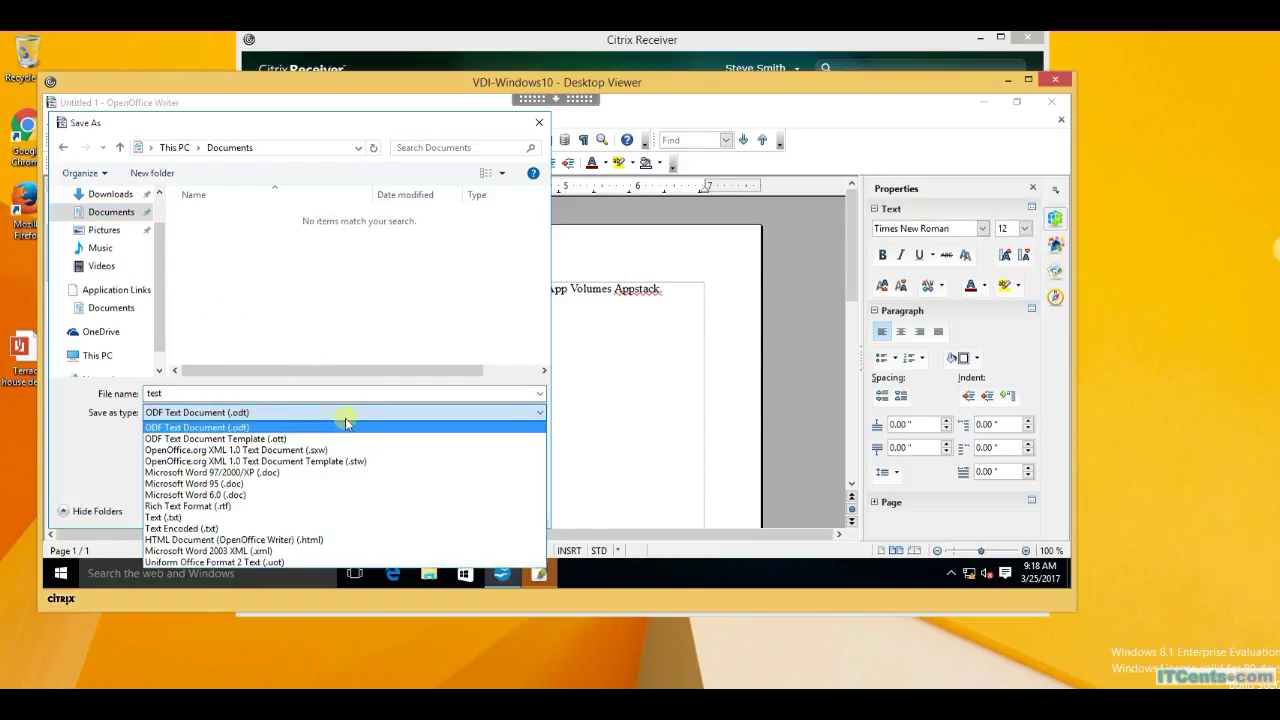
left_click(236, 473)
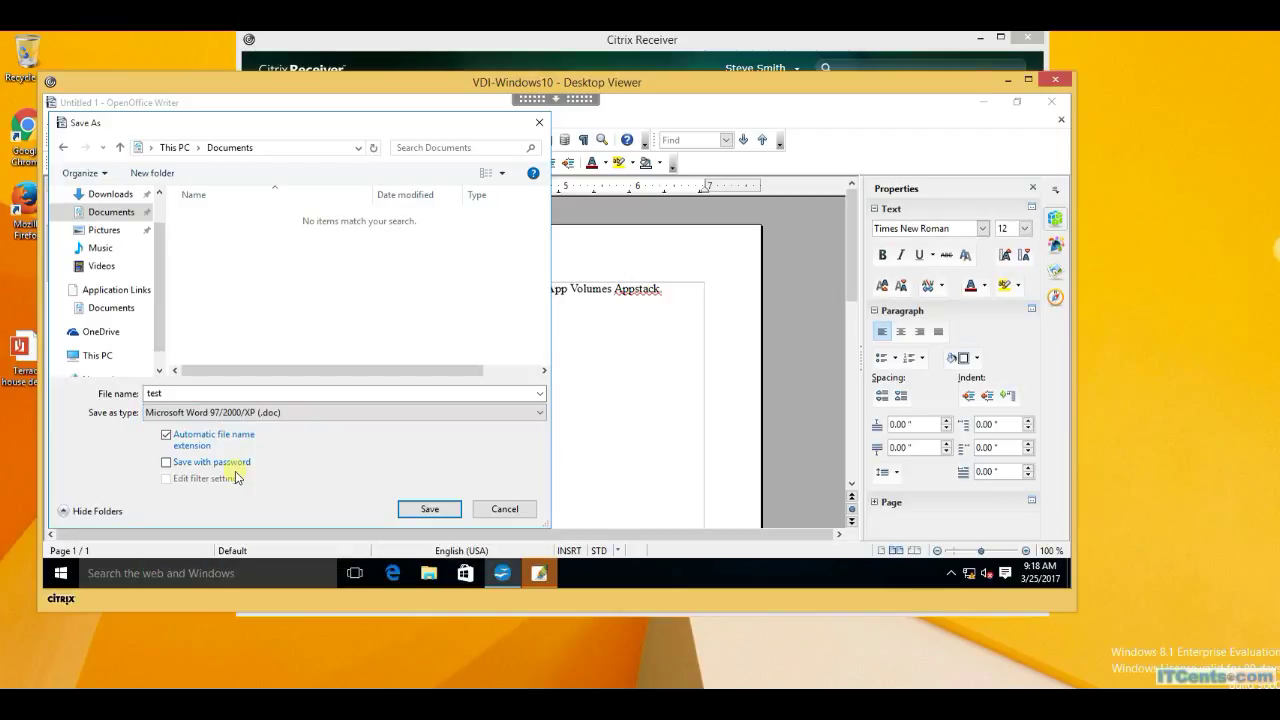
left_click(428, 510)
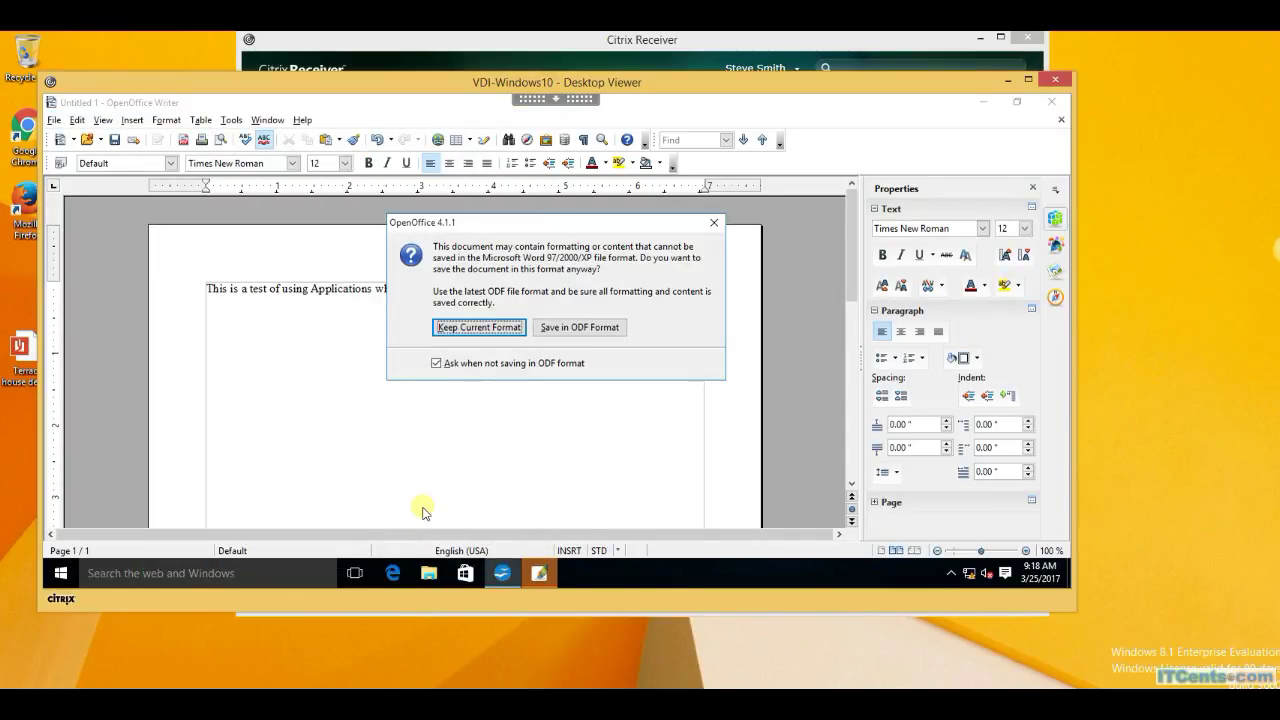
left_click(482, 327)
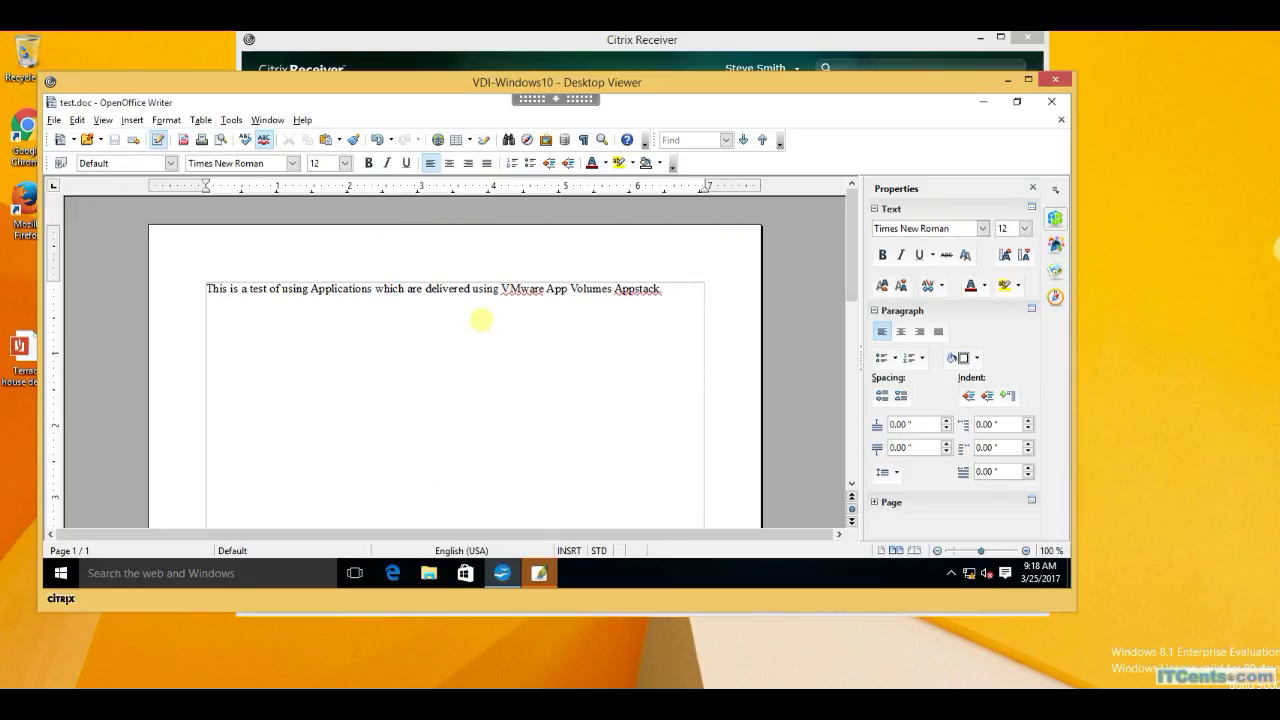
left_click(1055, 105)
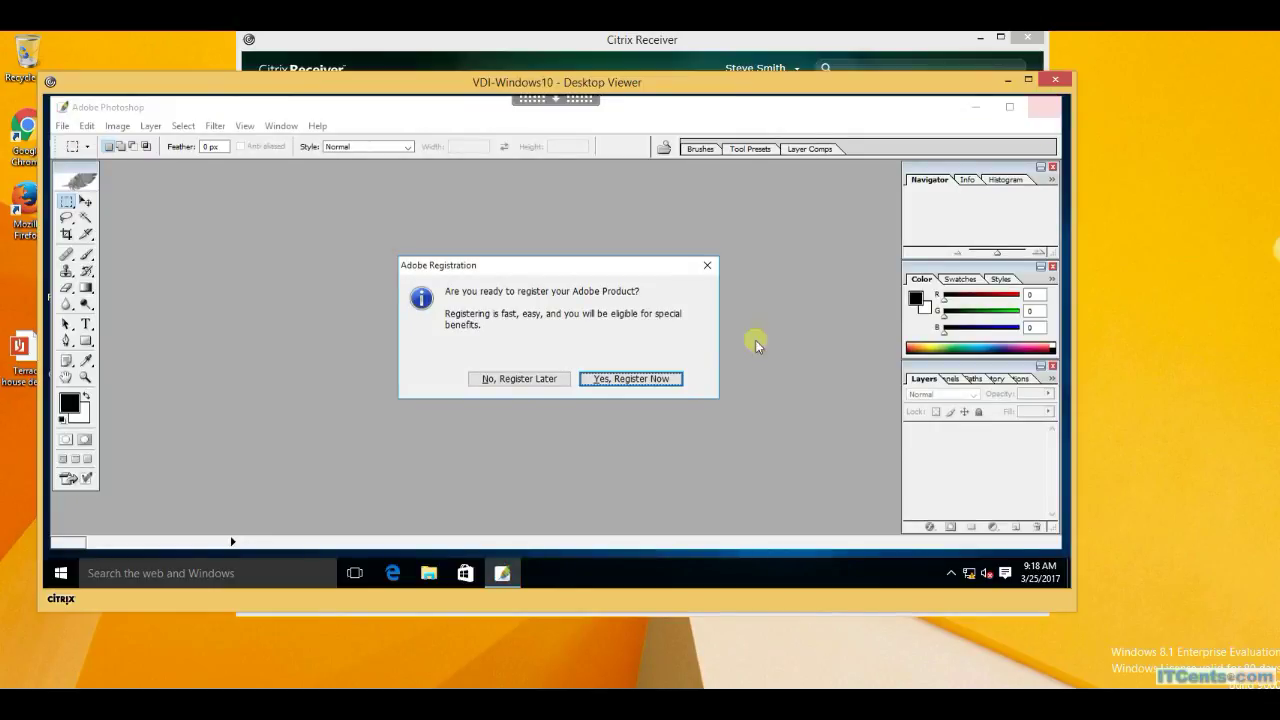
Step: Postpone the Adobe registration, decline customizing the color settings, close the Welcome Screen and maximize Photoshop
left_click(521, 379)
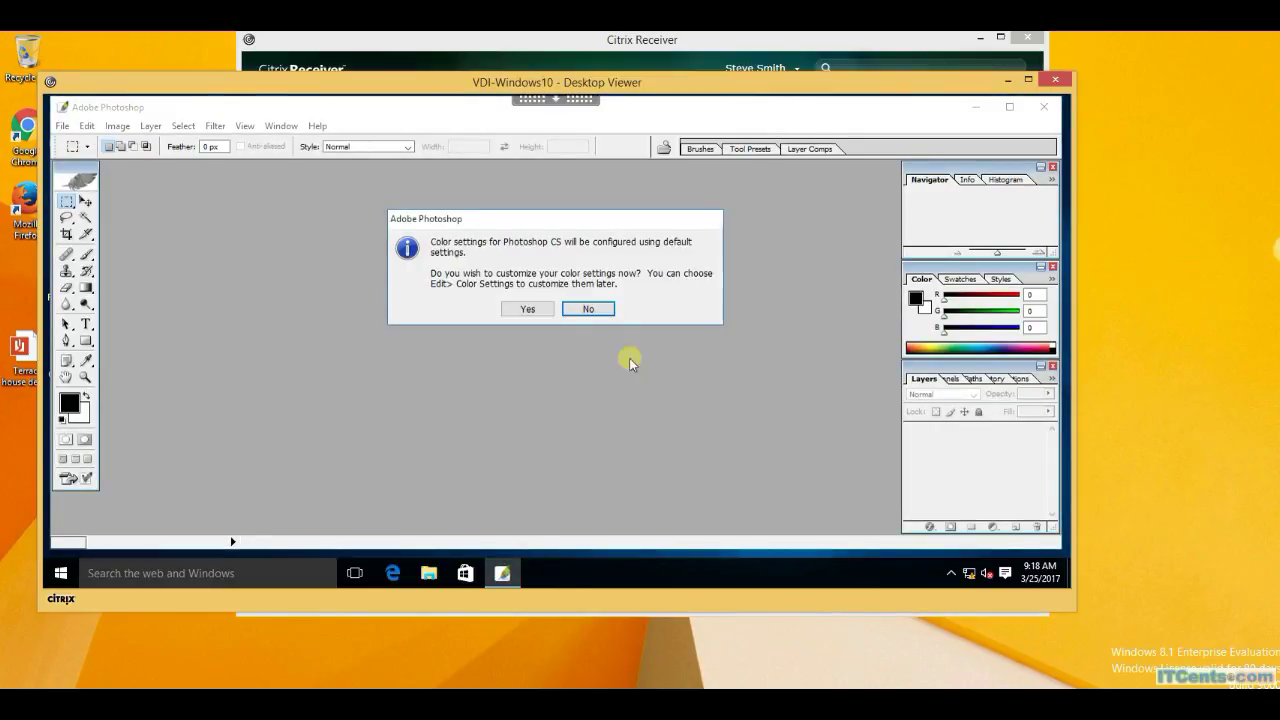
left_click(592, 309)
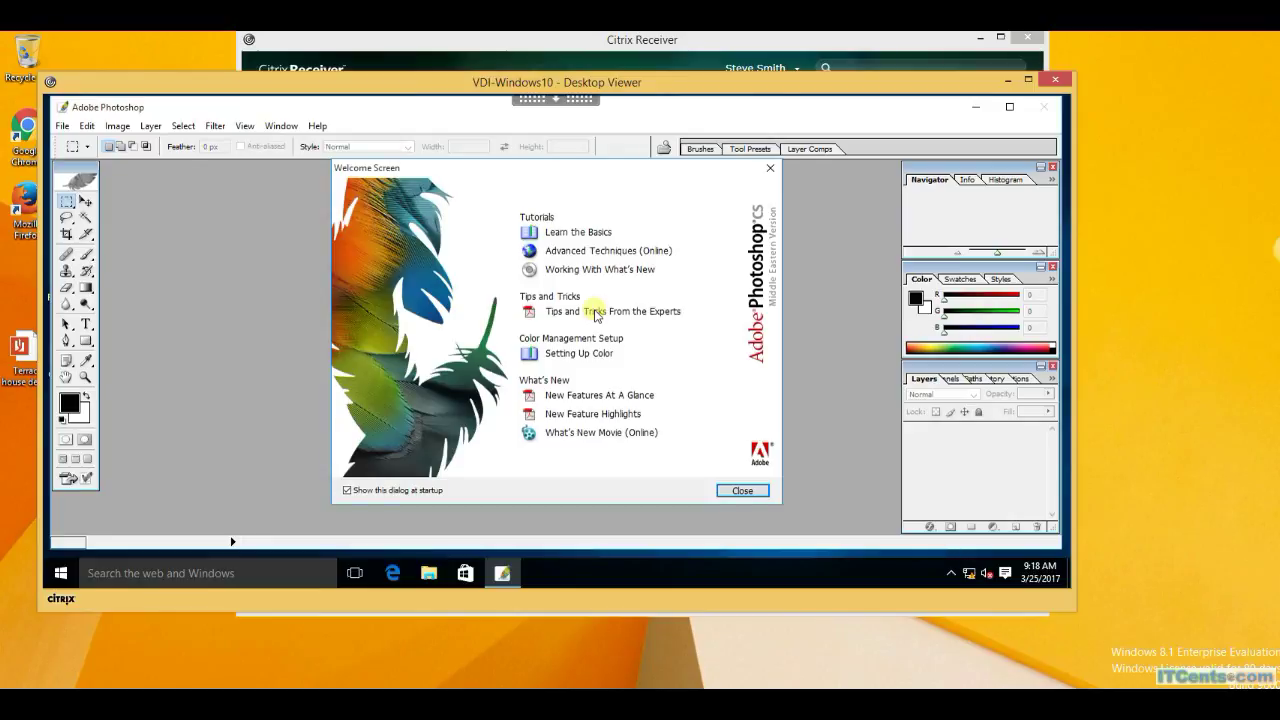
left_click(740, 490)
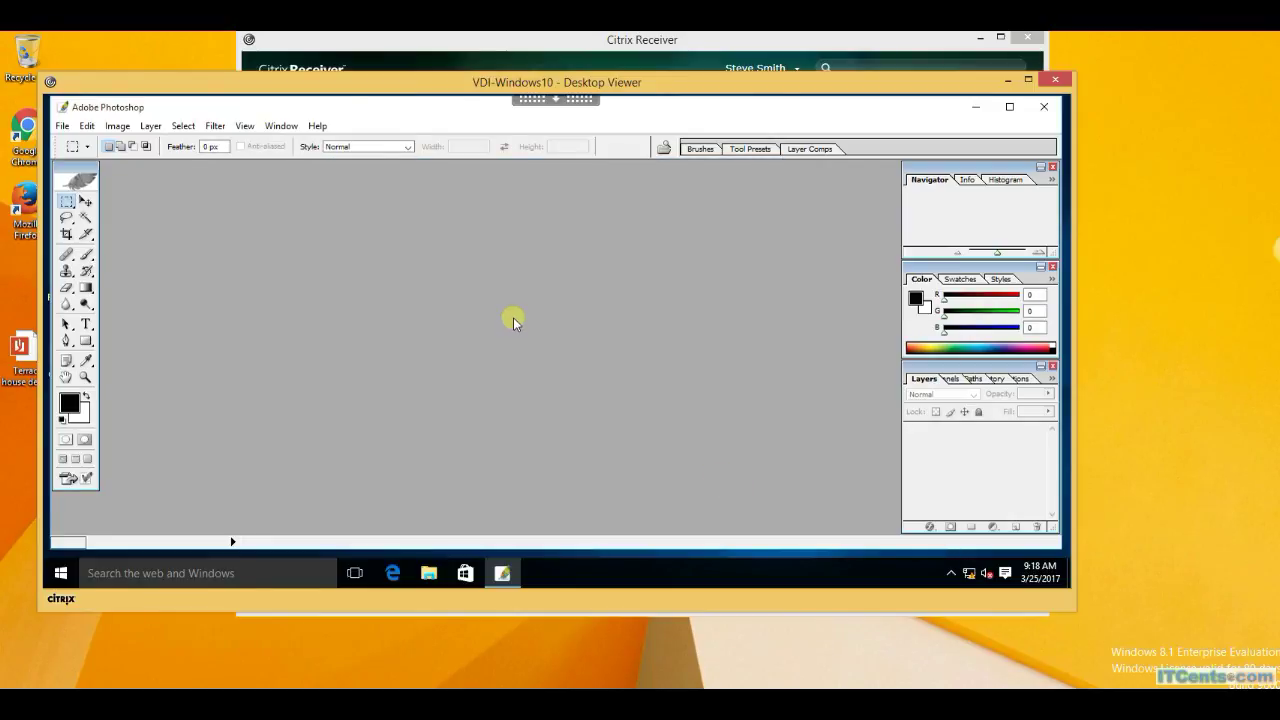
left_click(1009, 106)
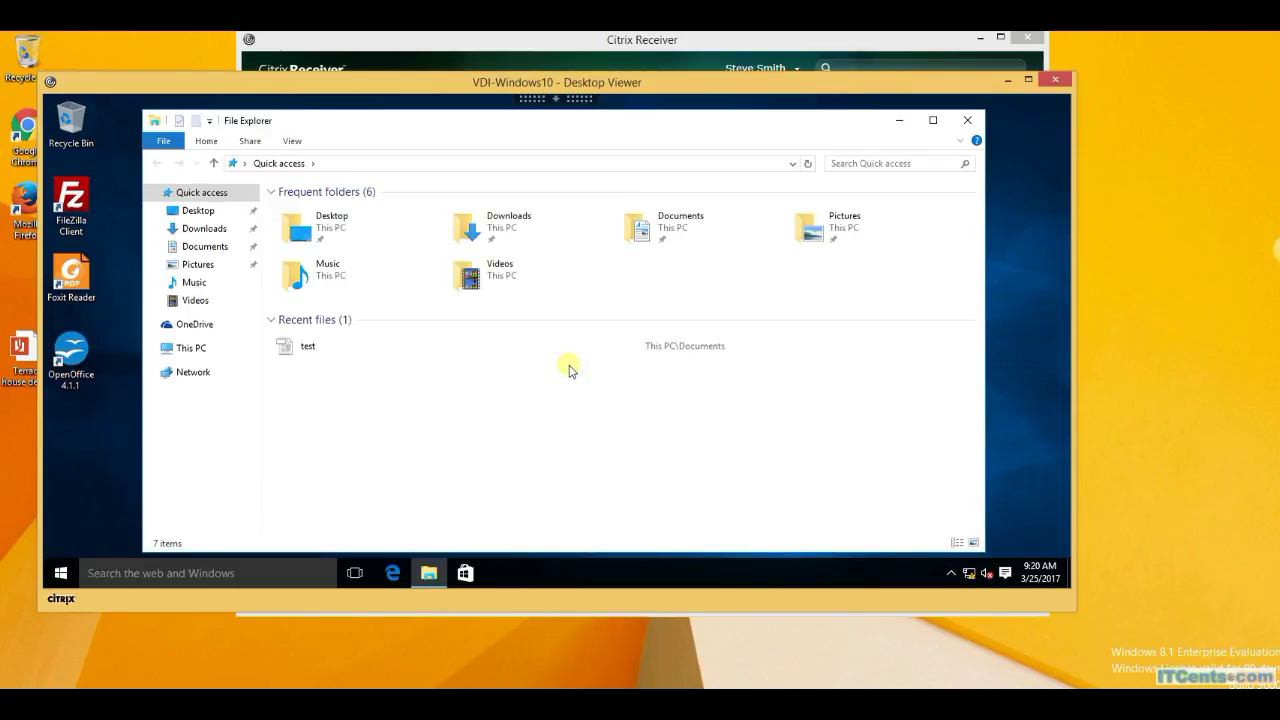
Step: Check the drives and Local Disk (C:) capacity under This PC on the VDI-Windows10 desktop, and close File Explorer
left_click(191, 348)
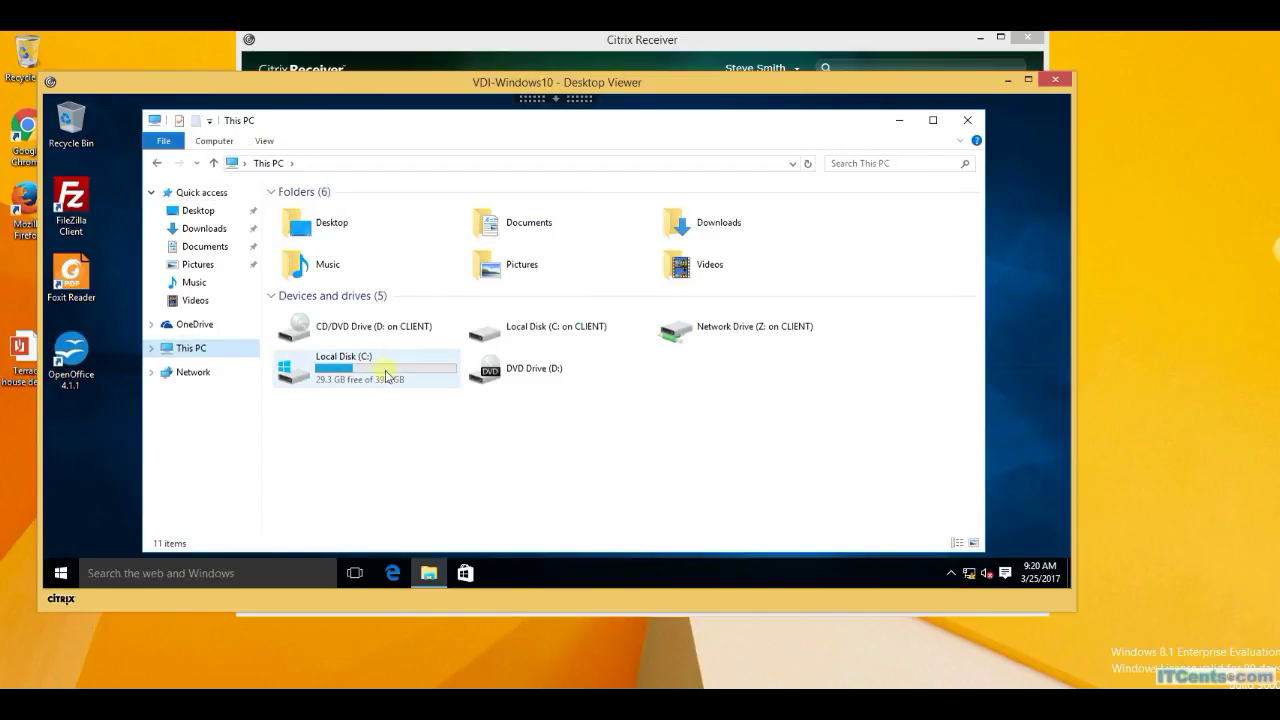
mouse_move(335, 375)
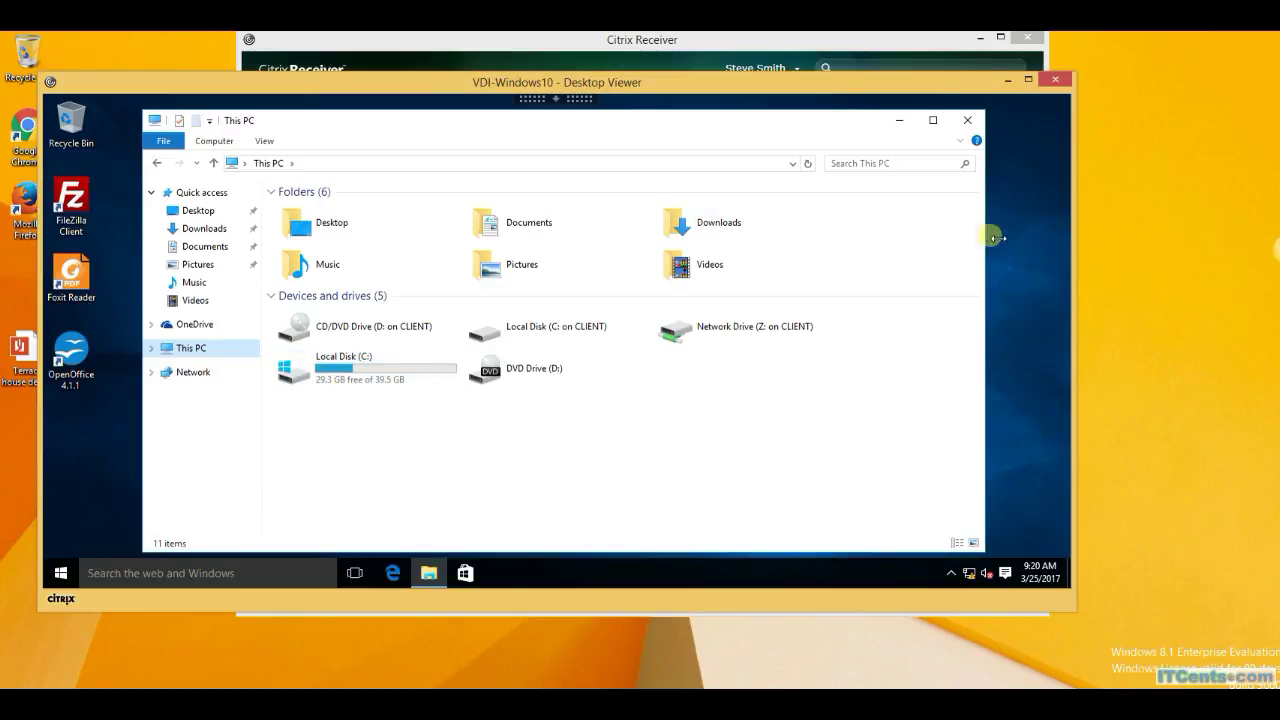
left_click(967, 122)
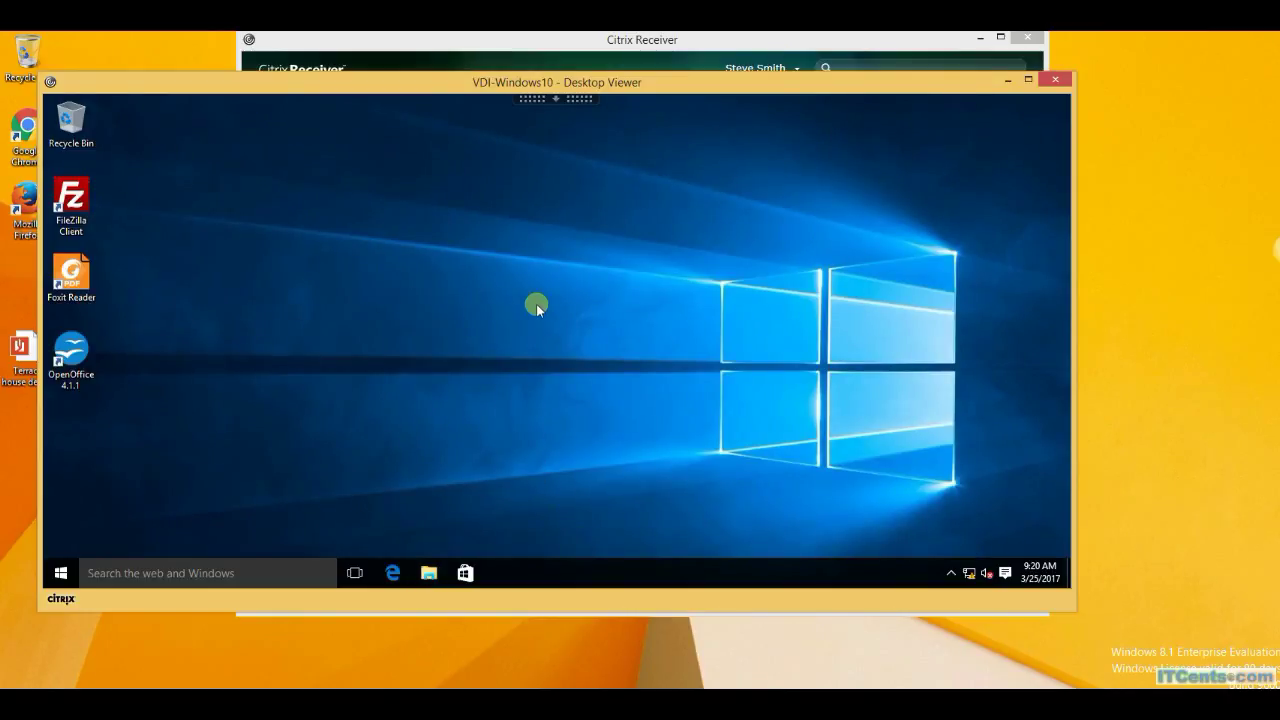